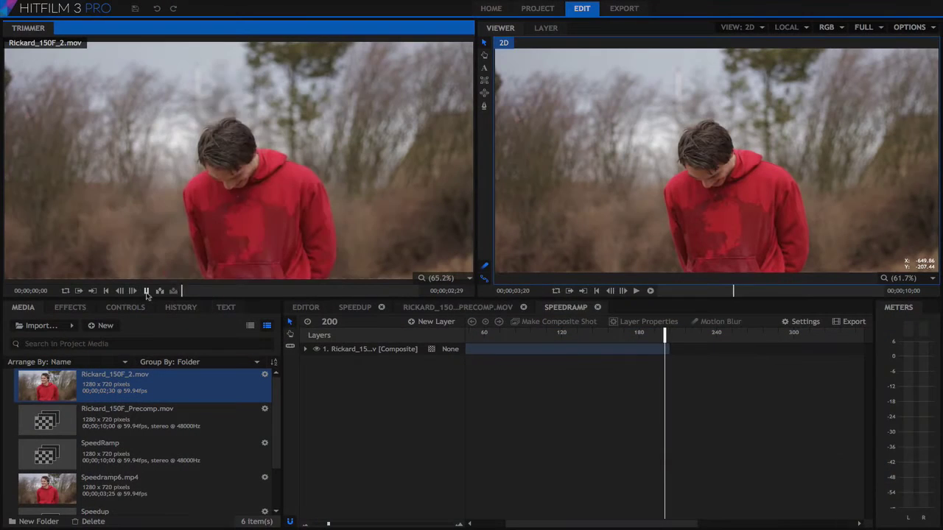
Preview the source clip and keep the new project at 8-bit Integer colour depth
left_click(146, 291)
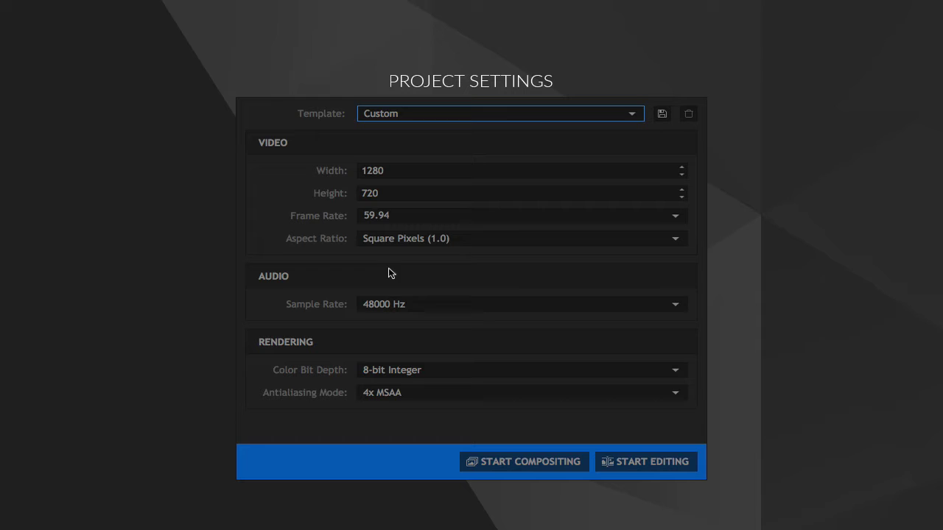
left_click(458, 371)
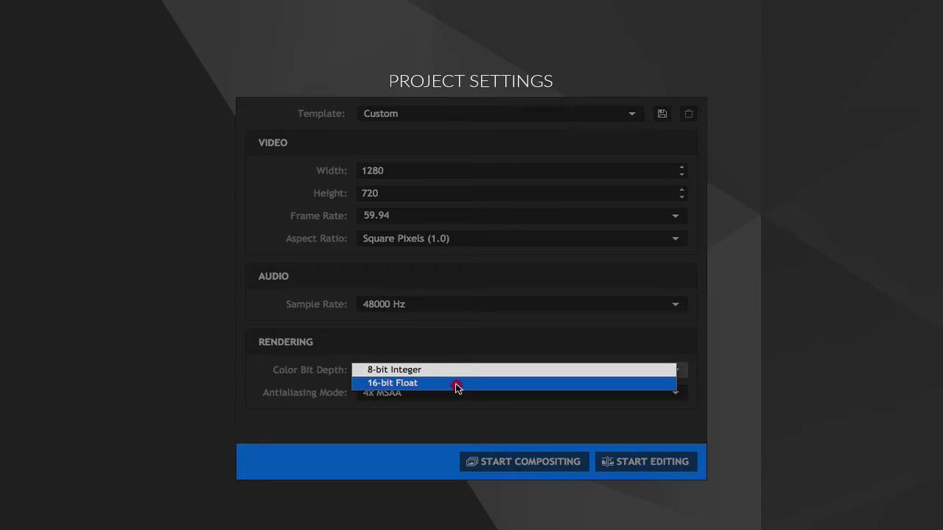
left_click(456, 371)
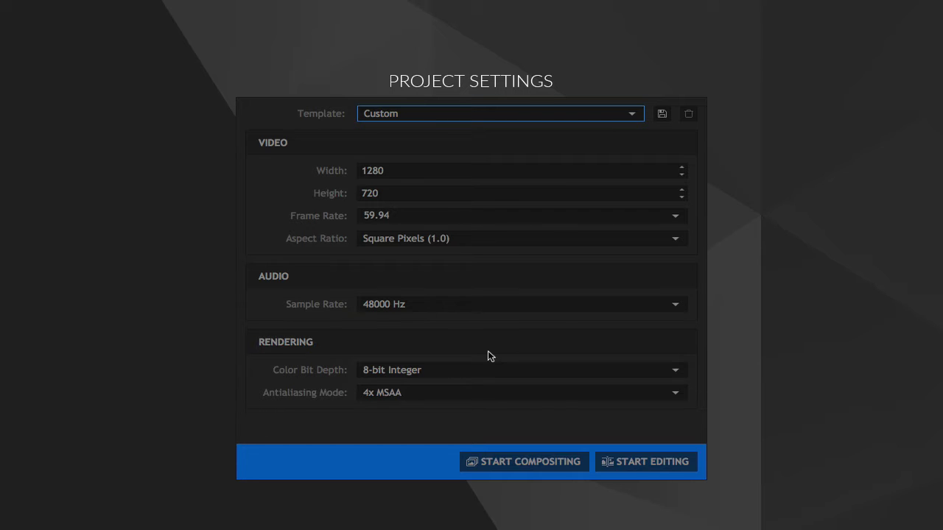
Start compositing, import Rickard_150F_2.mov and play it in the Trimmer
left_click(525, 462)
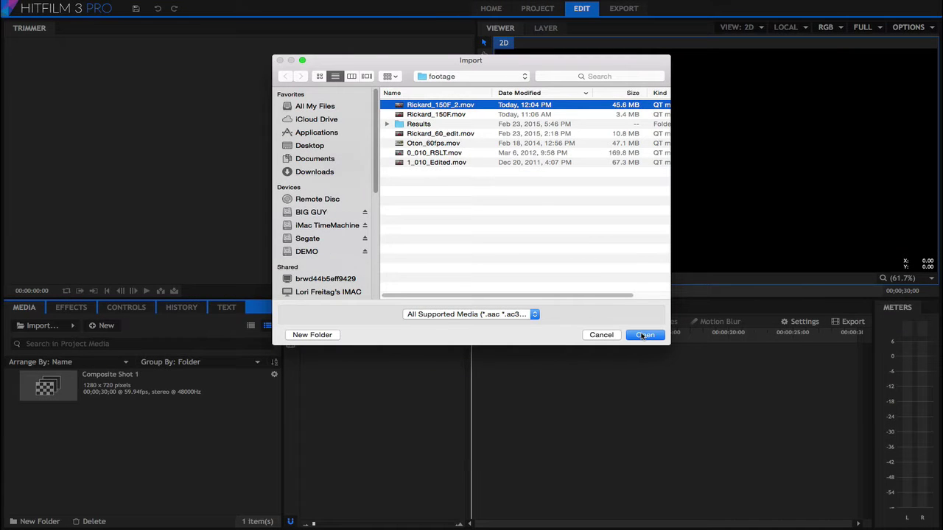
left_click(643, 335)
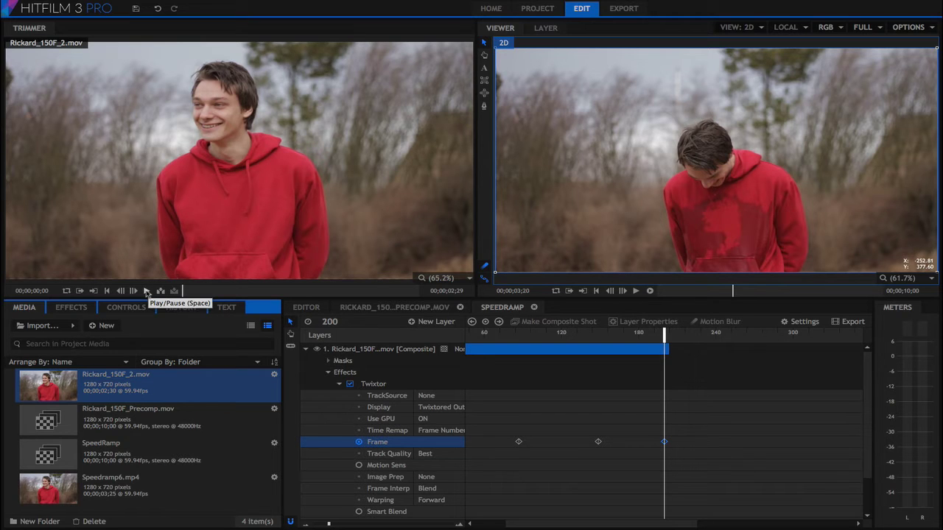
left_click(147, 292)
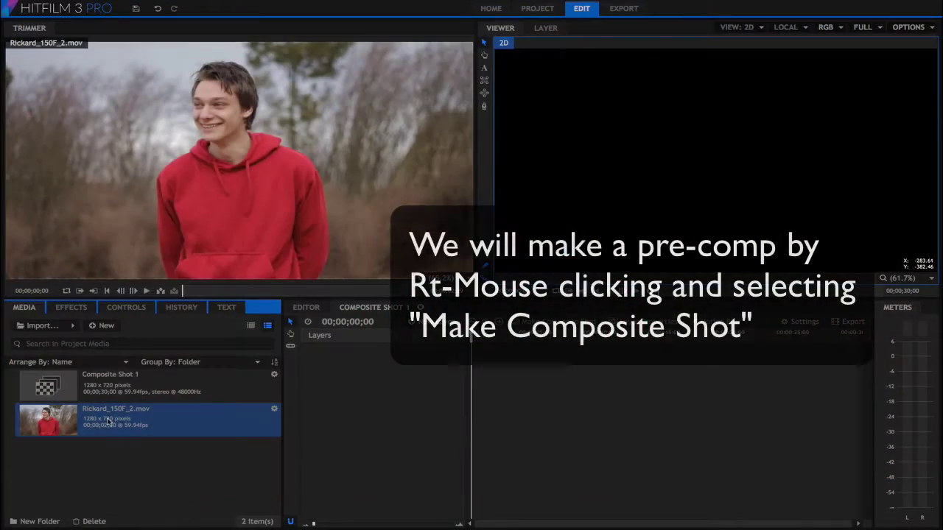
Make a composite shot of the Rickard clip named Rickard_precomp.mov, 00;00;10;00 long
right_click(107, 421)
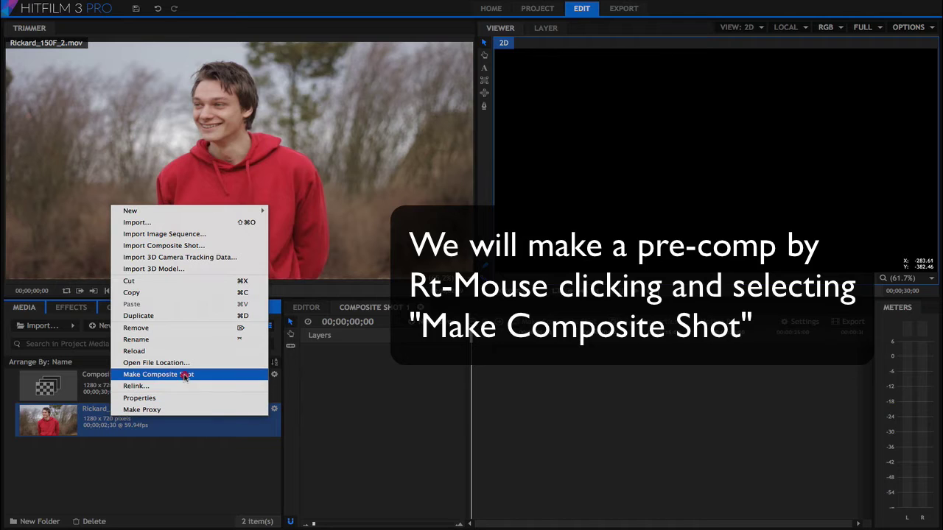
left_click(187, 375)
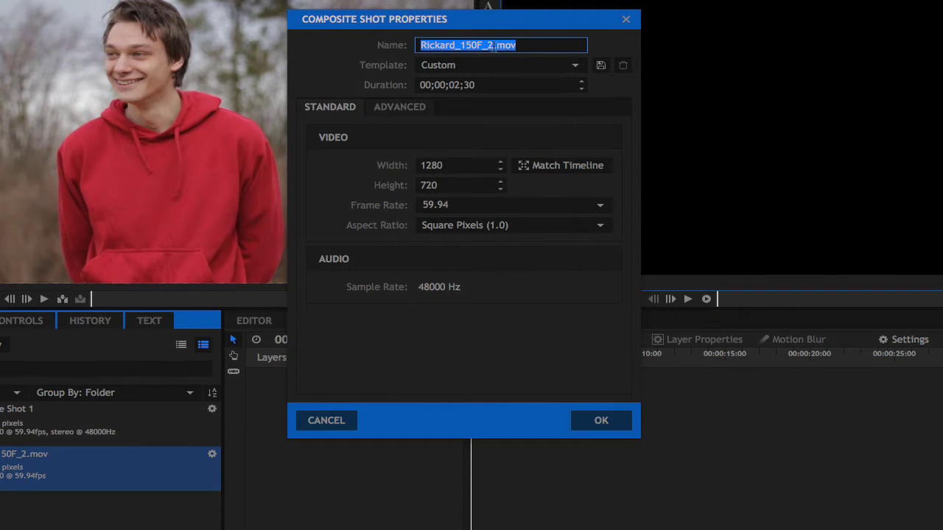
left_click_drag(486, 45, 493, 45)
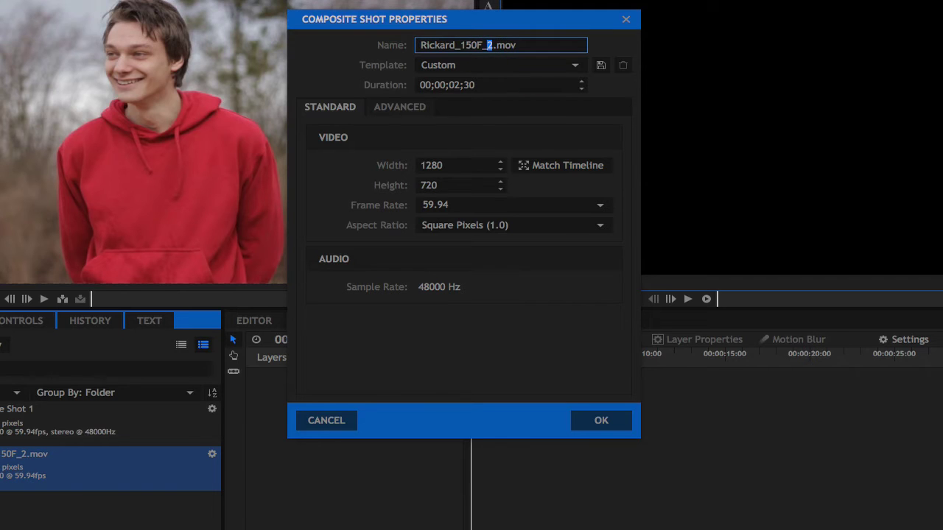
key("BackSpace")
key("BackSpace")
key("BackSpace")
key("BackSpace")
key("BackSpace")
key("BackSpace")
type("precomp")
left_click_drag(477, 84, 449, 85)
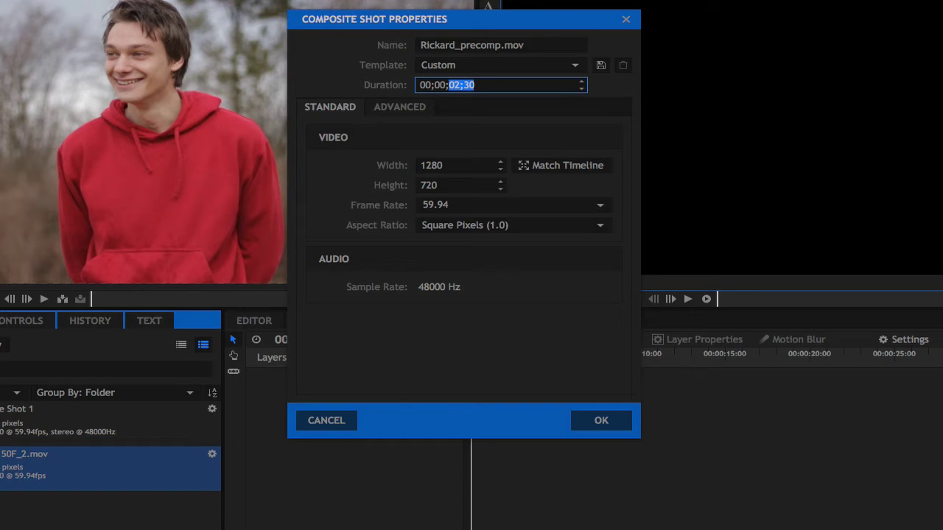
type("10:00")
Create Rickard_precomp.mov and place it as a layer in Composite Shot 1
left_click(612, 420)
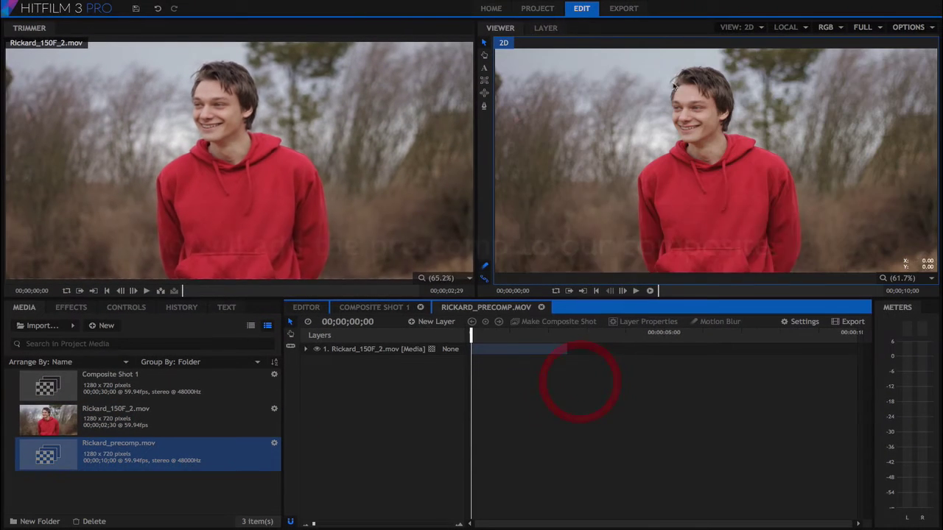
left_click(374, 307)
left_click_drag(261, 440, 477, 351)
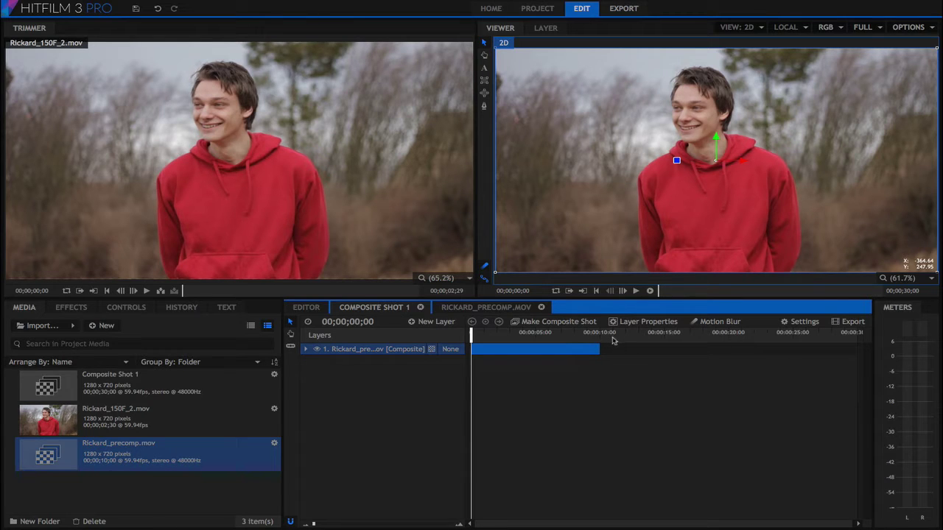
Rename Composite Shot 1 to Slomo
right_click(107, 374)
left_click(128, 308)
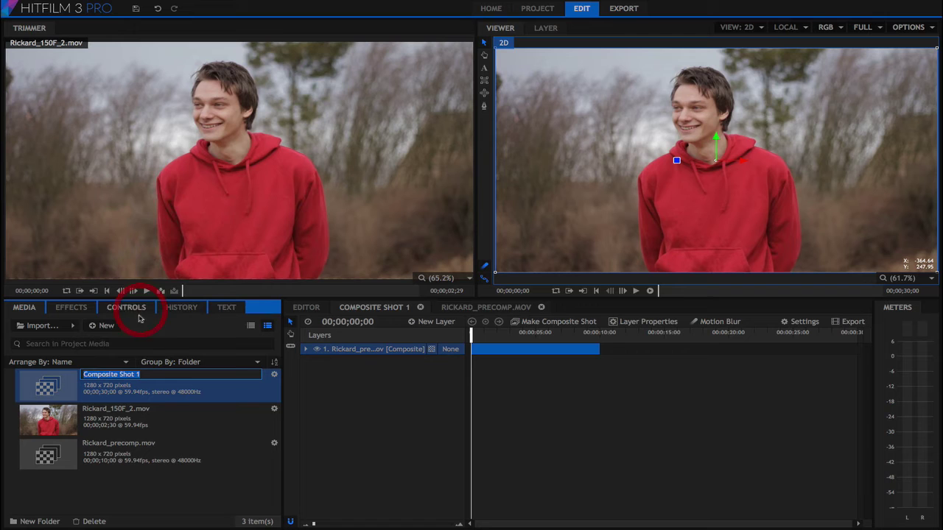
type("Sl")
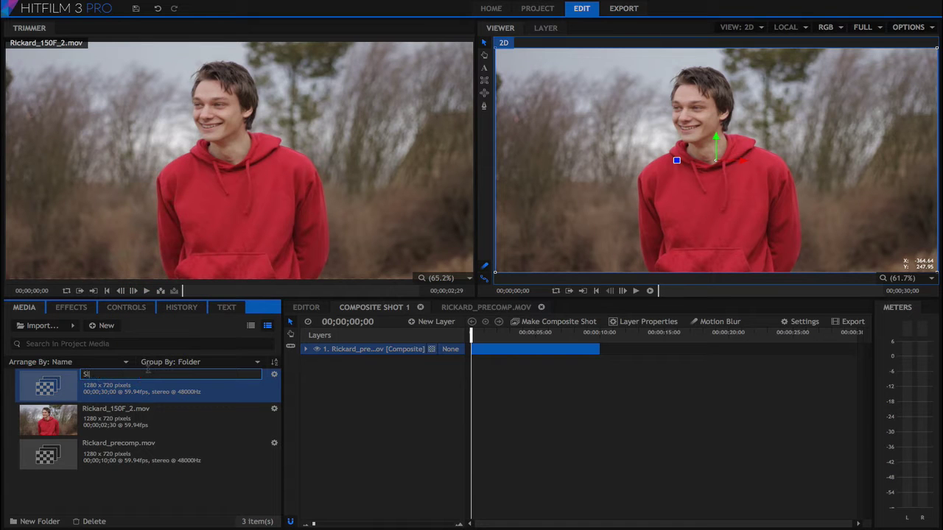
type("omo")
key("Return")
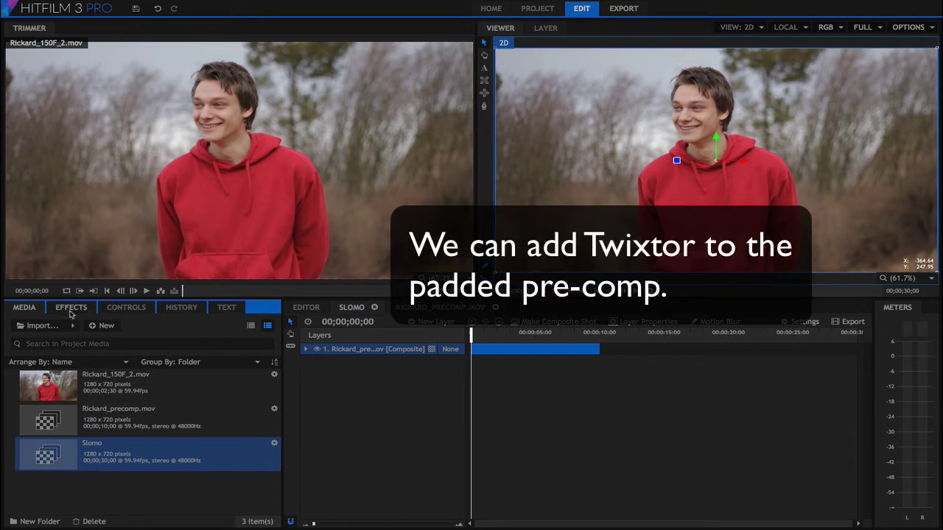
Apply the Twixtor effect to the Rickard_precomp layer and show its settings
left_click(70, 307)
left_click(33, 325)
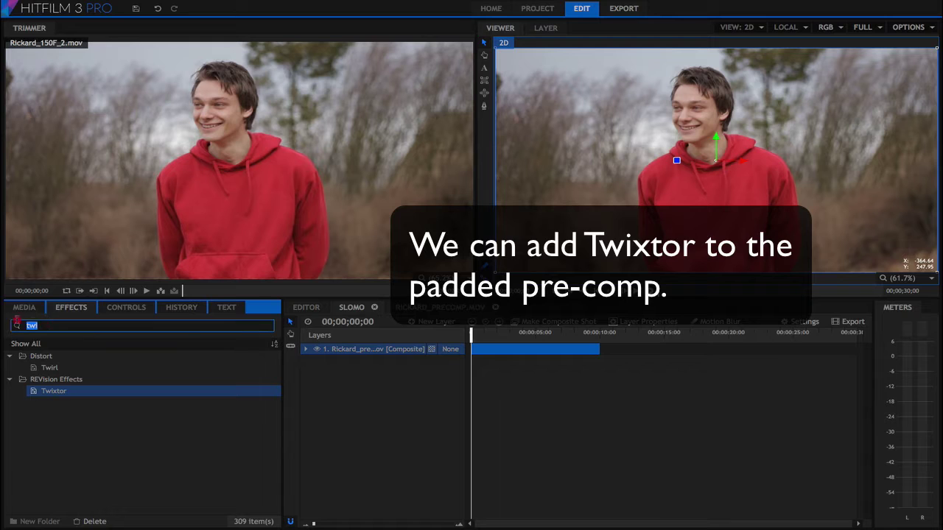
key("BackSpace")
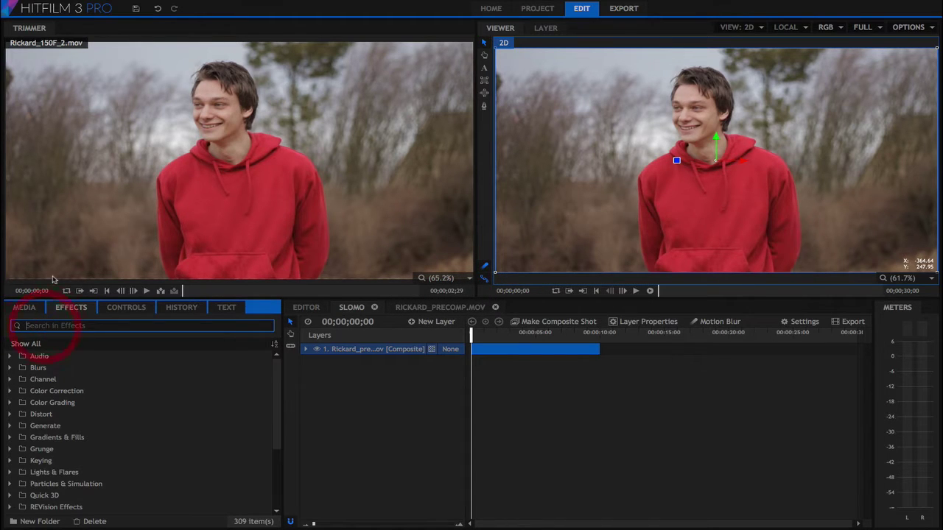
type("Twix")
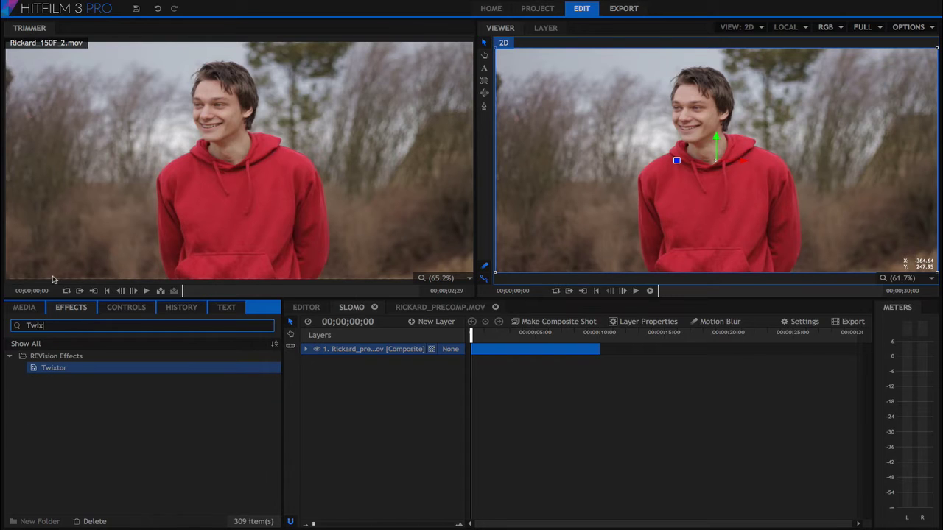
left_click_drag(53, 370, 530, 366)
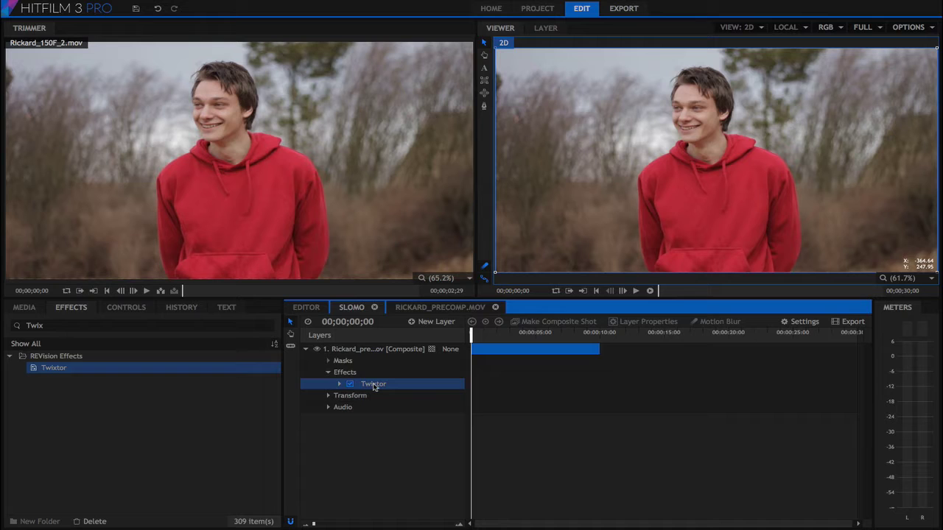
left_click(374, 385)
left_click(374, 385)
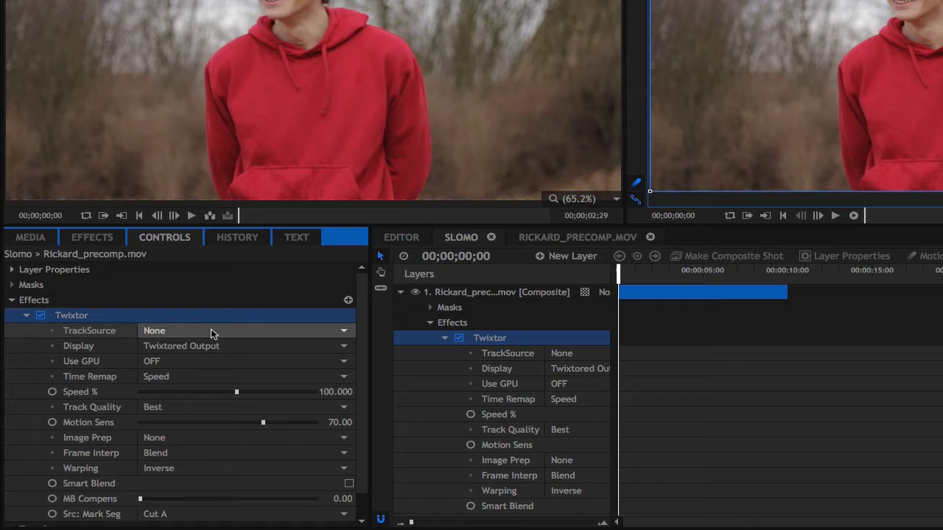
left_click(180, 346)
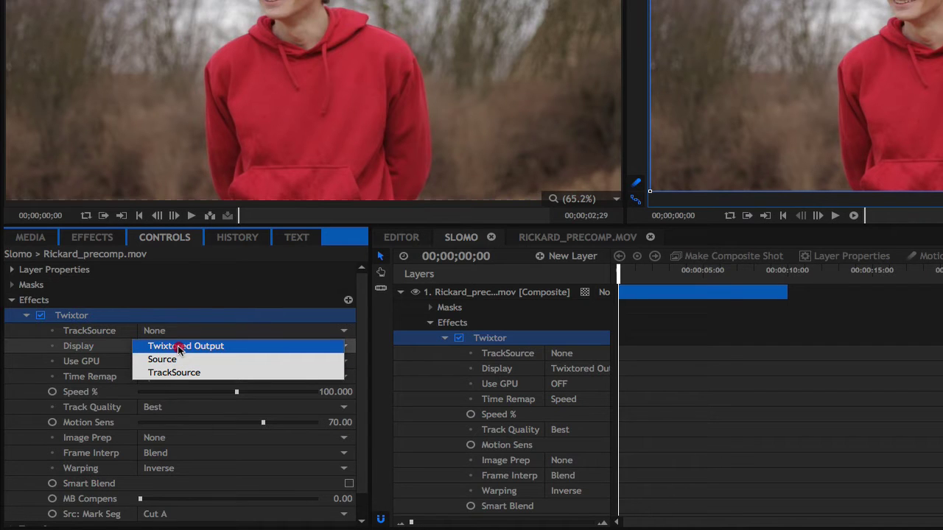
left_click(178, 346)
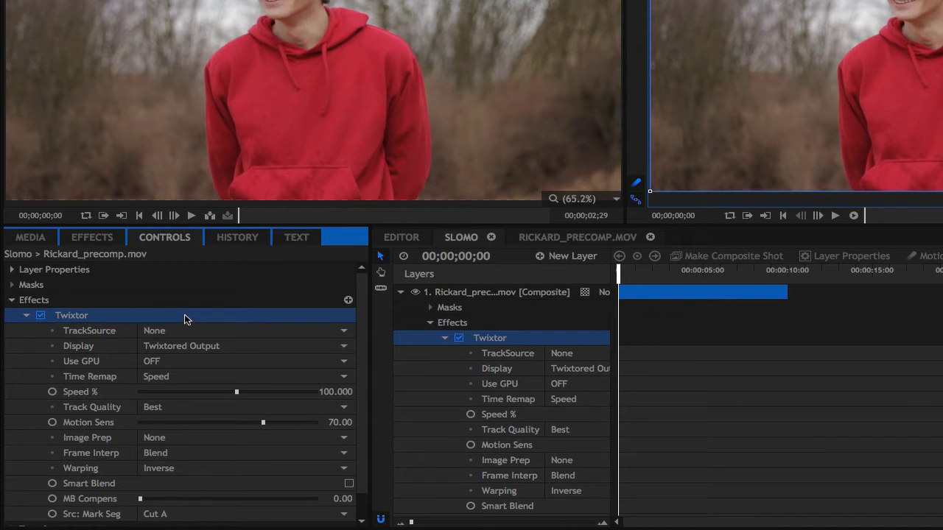
left_click(662, 292)
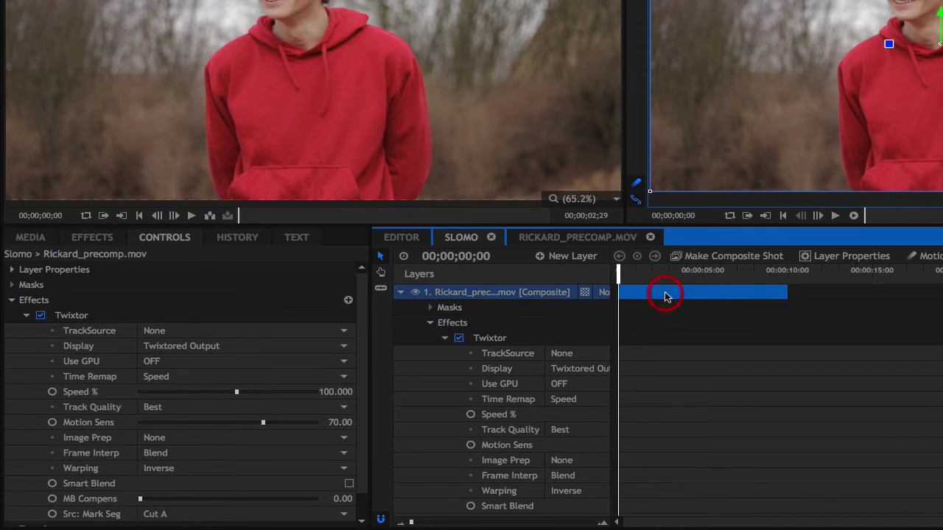
left_click(834, 257)
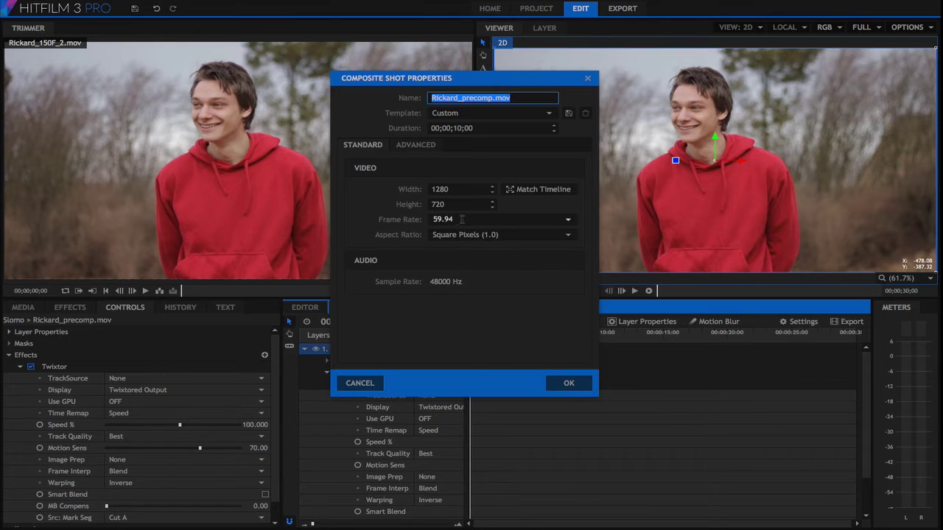
left_click(569, 383)
left_click(137, 415)
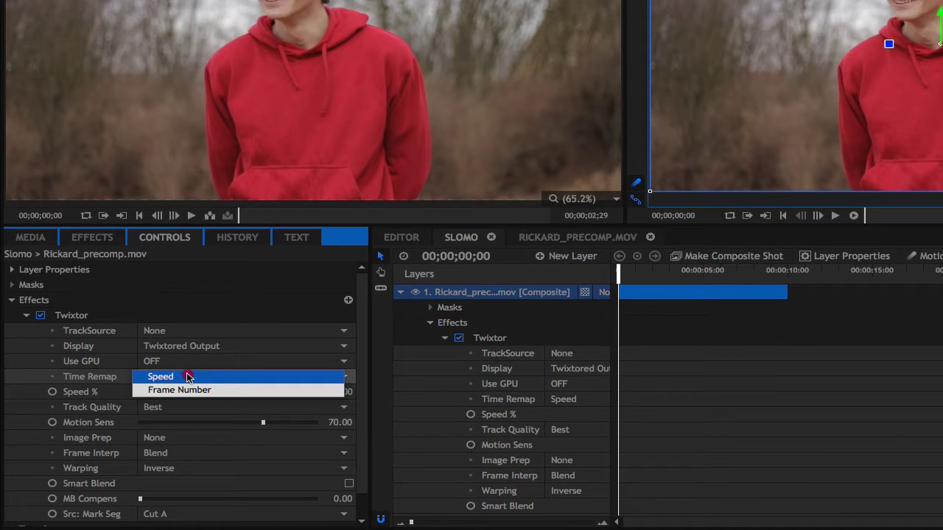
left_click(188, 377)
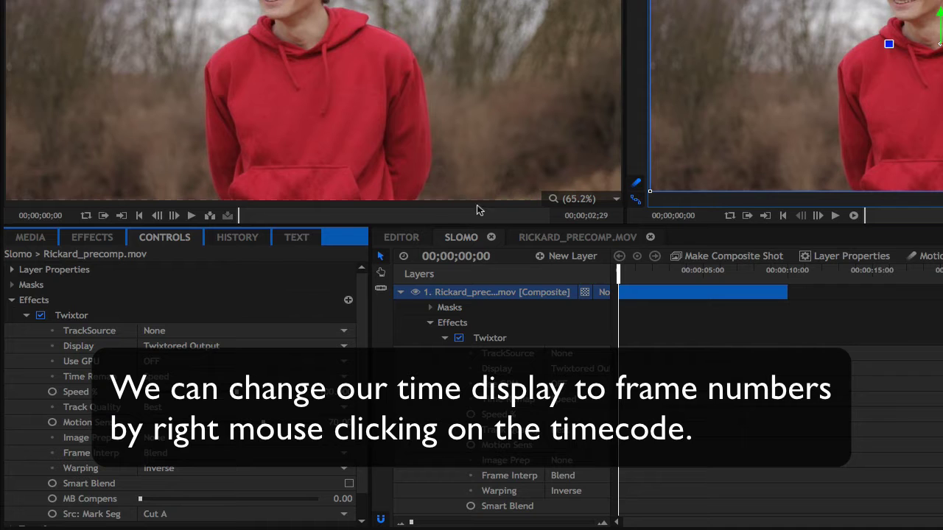
Display the timeline in frames, set Twixtor Speed to 50% and trim the layer to frame 300
right_click(474, 257)
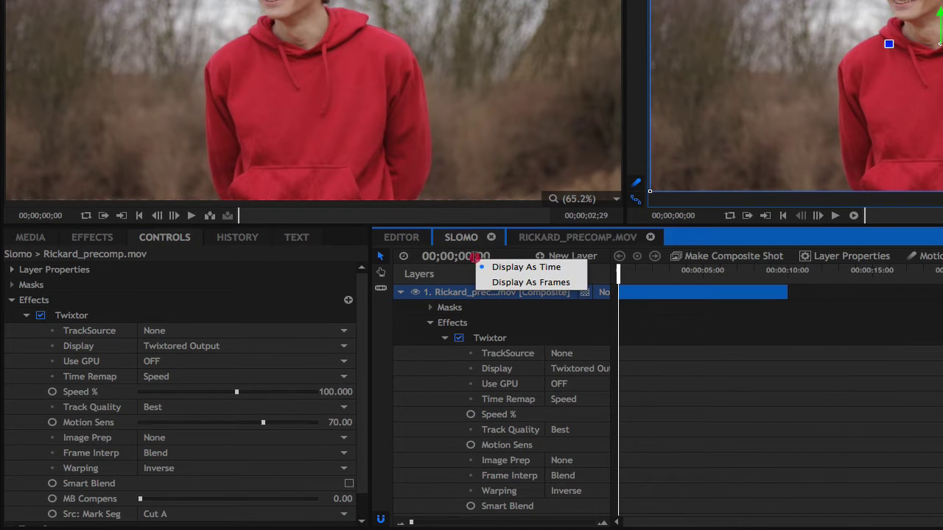
left_click(503, 282)
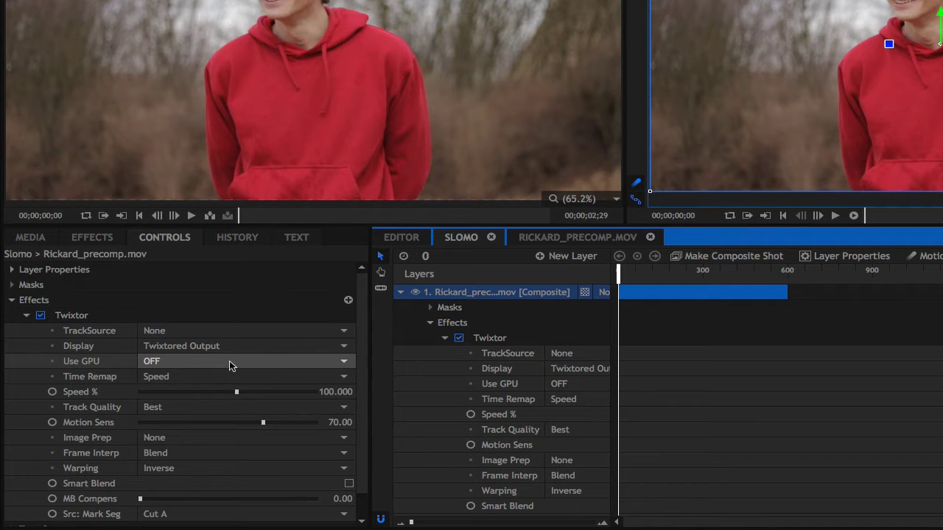
left_click(327, 391)
type("99")
key("Return")
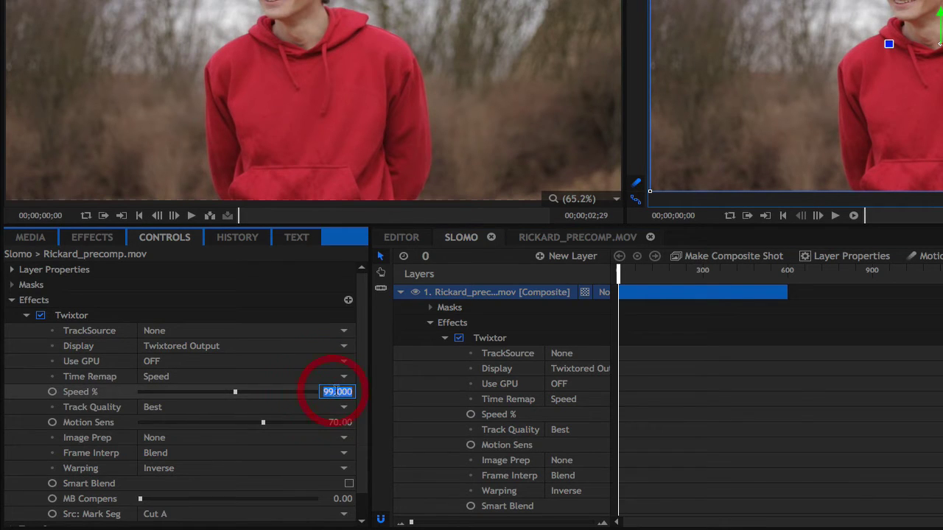
type("5")
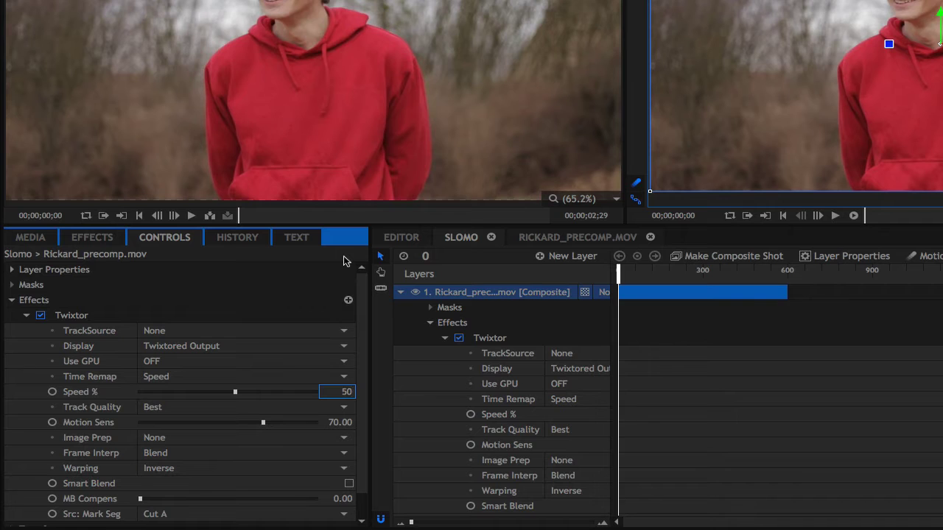
type("0")
key("Return")
left_click_drag(786, 293, 702, 292)
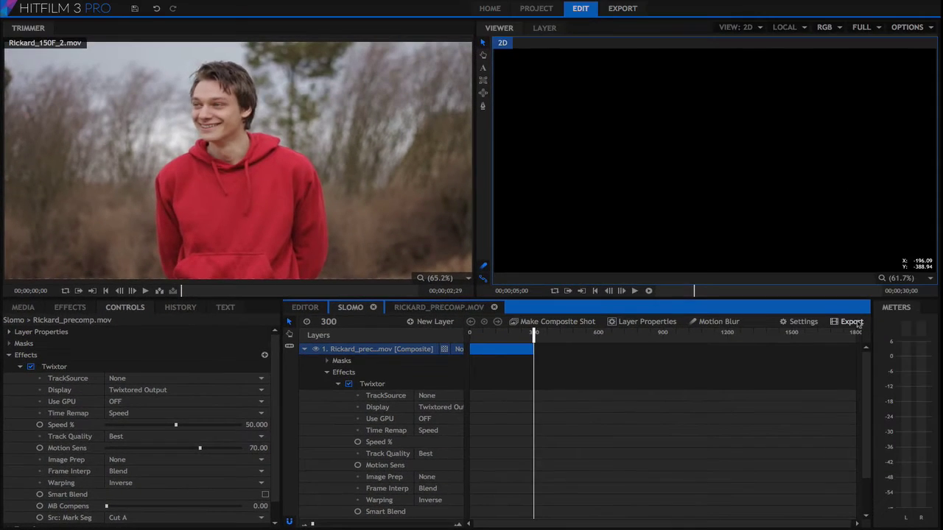
Export the Slomo timeline's Content Area as H.264
left_click(858, 324)
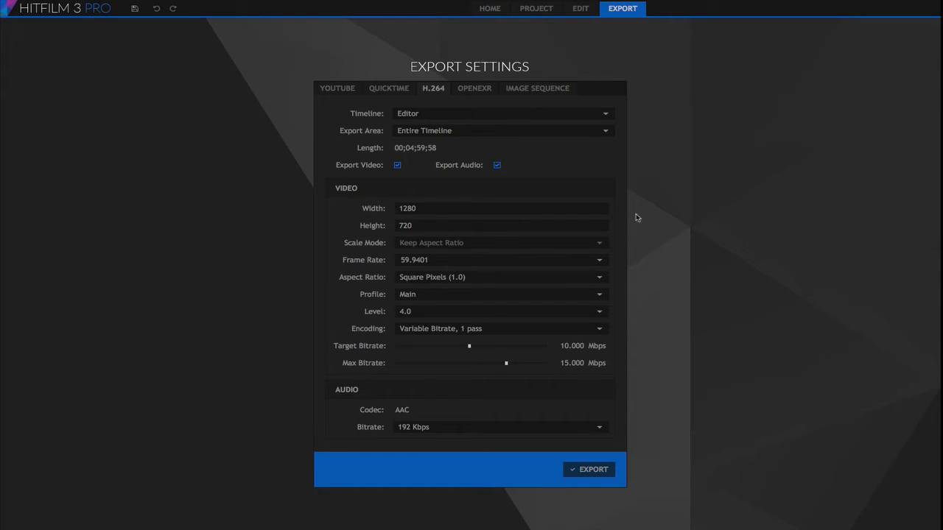
left_click(604, 113)
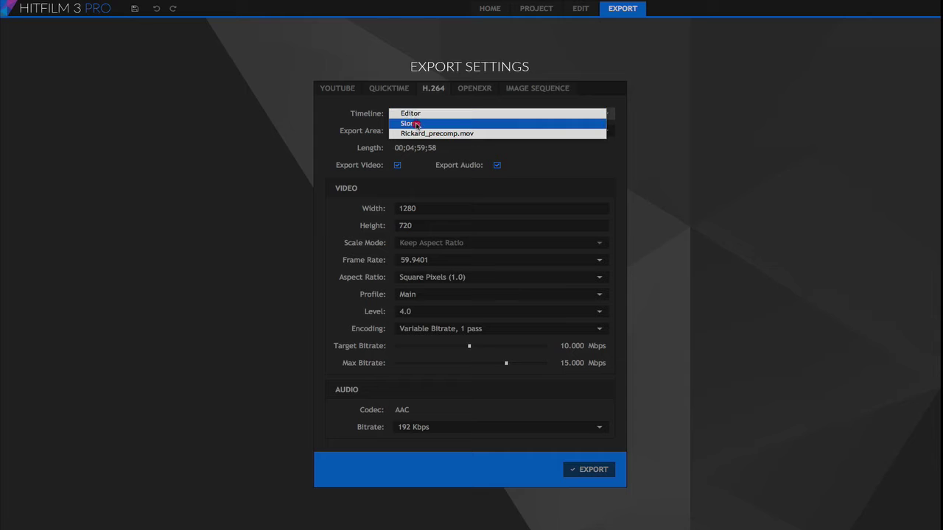
left_click(415, 123)
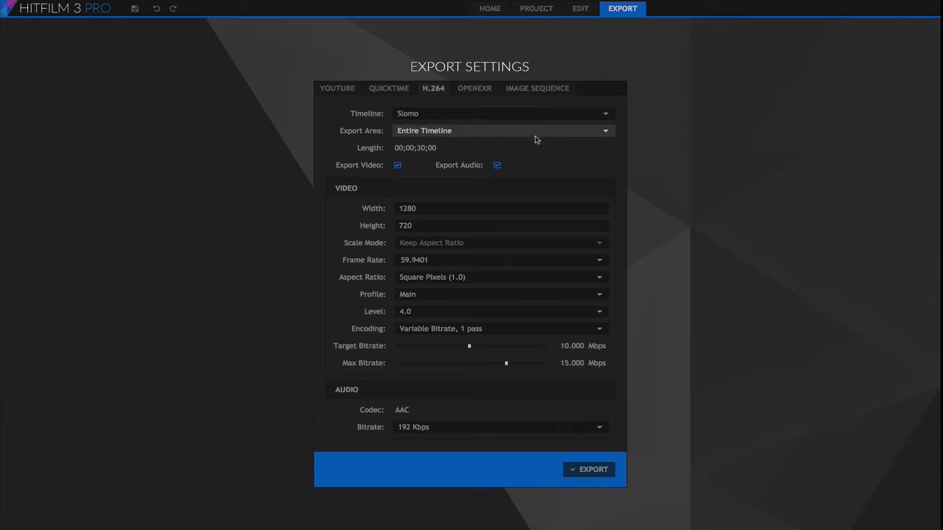
left_click(605, 130)
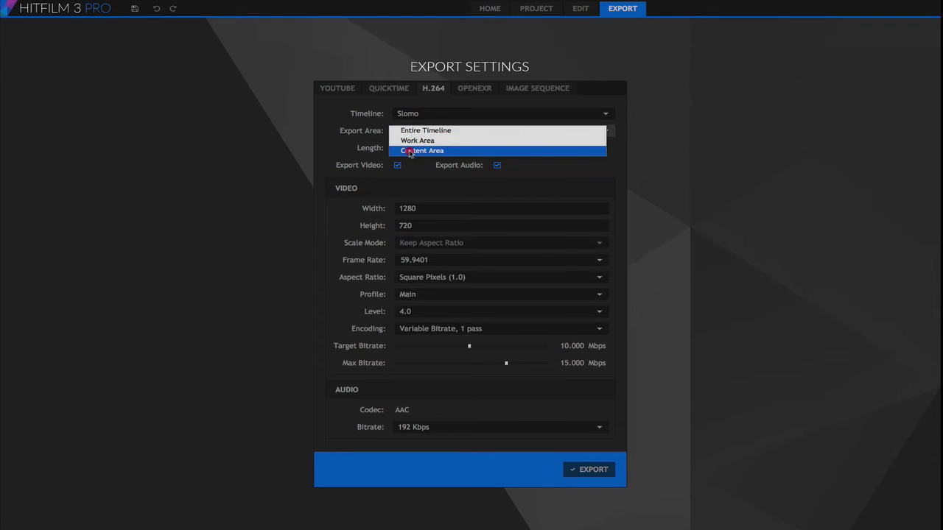
left_click(409, 151)
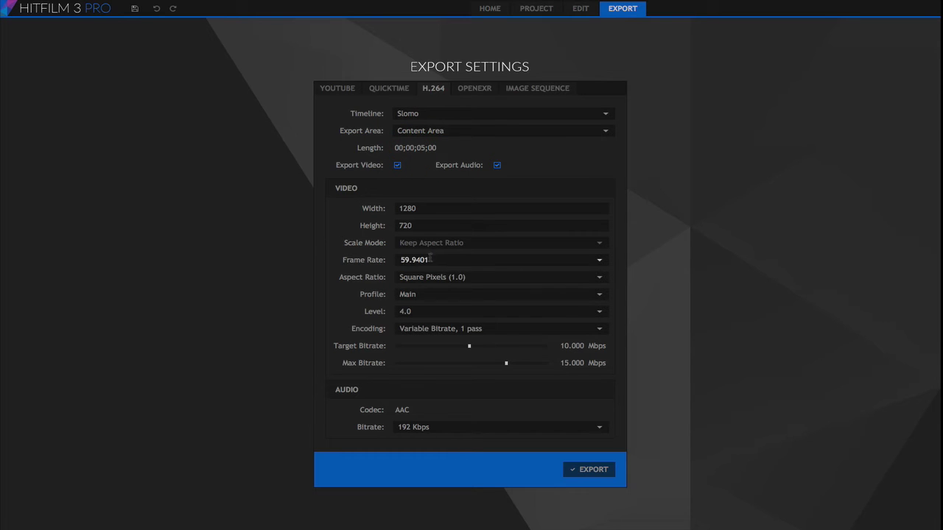
left_click(595, 472)
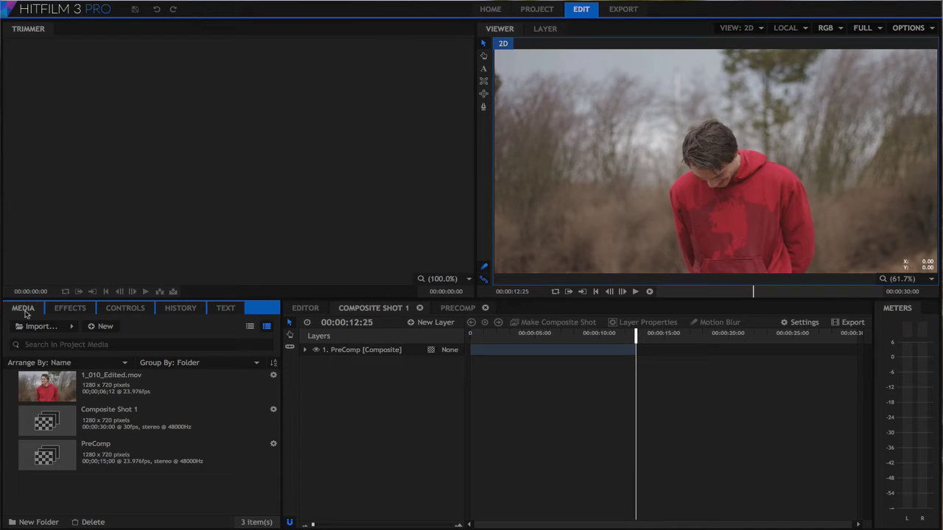
Import Twixtor_slowmo.mp4 and play it back in the Trimmer
left_click(44, 326)
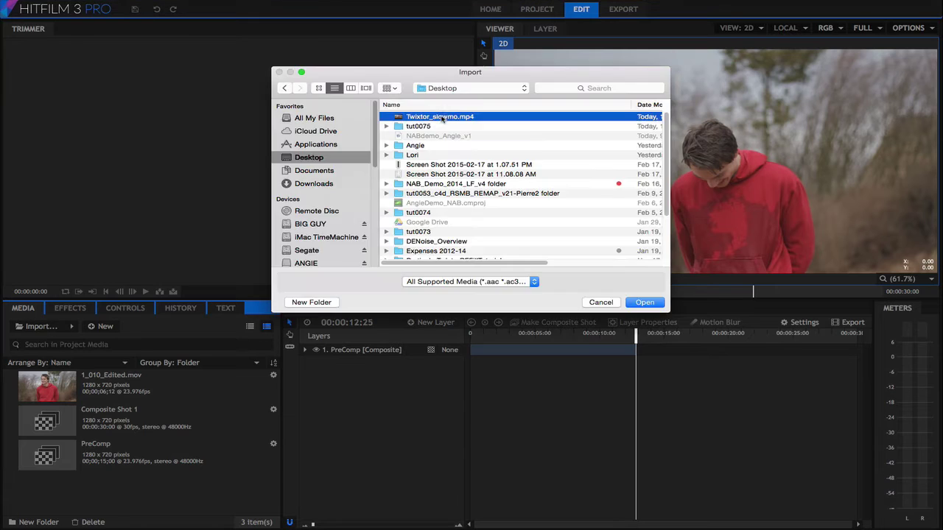
double_click(435, 118)
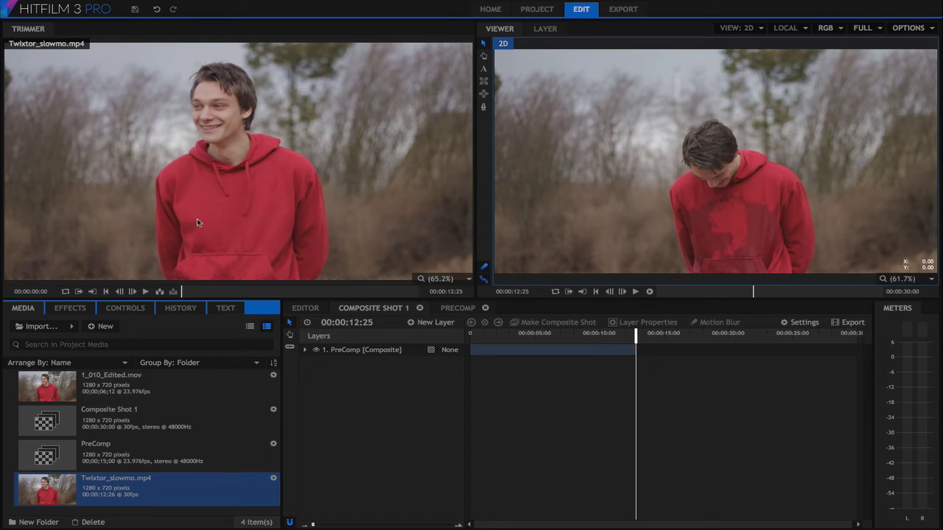
left_click(145, 291)
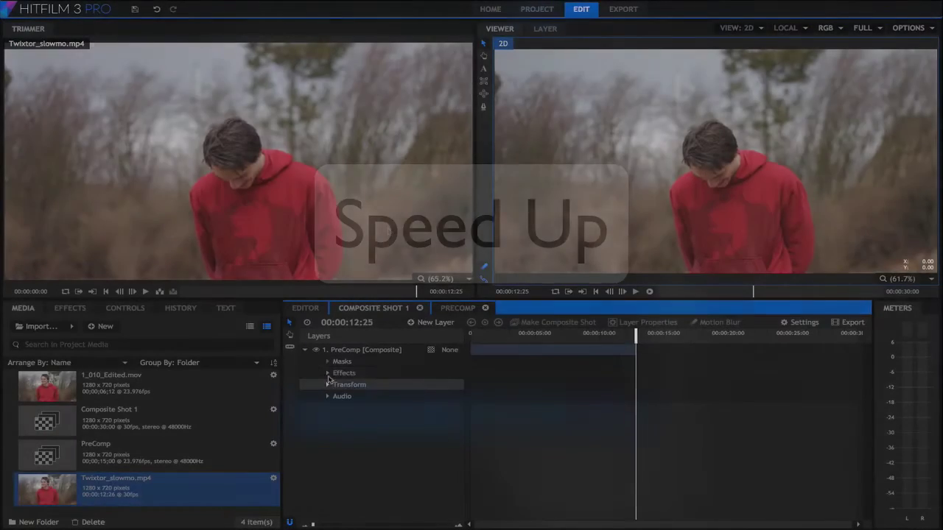
Check the Twixtor settings, then make a new composite shot from Rickard_150F_2.mov
left_click(328, 373)
double_click(372, 385)
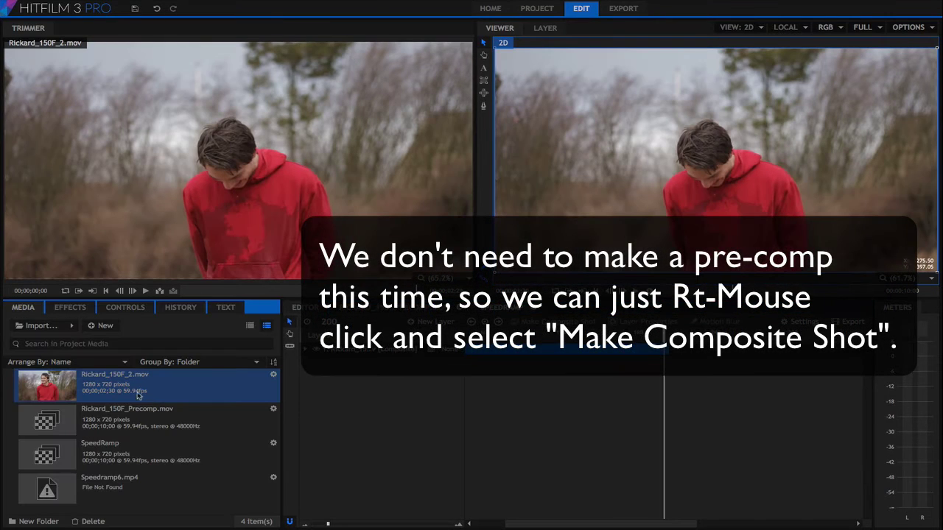
right_click(134, 386)
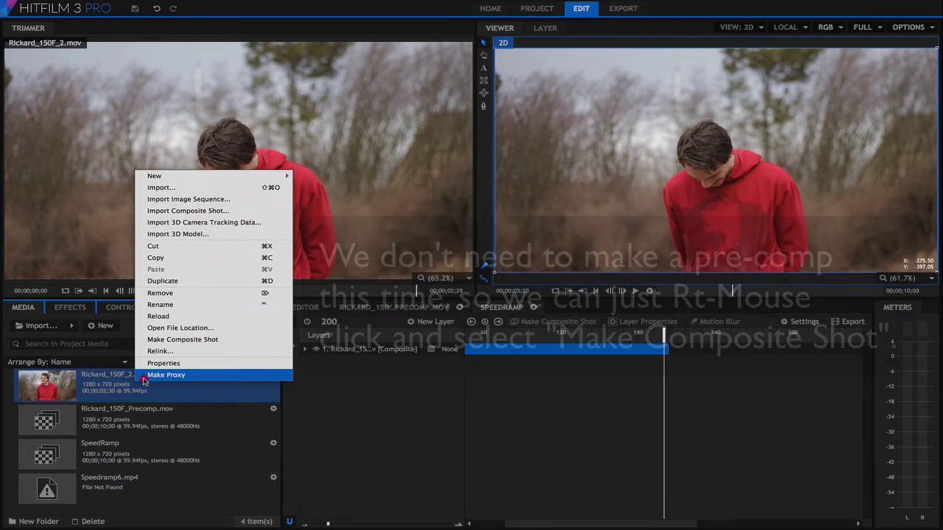
left_click(193, 341)
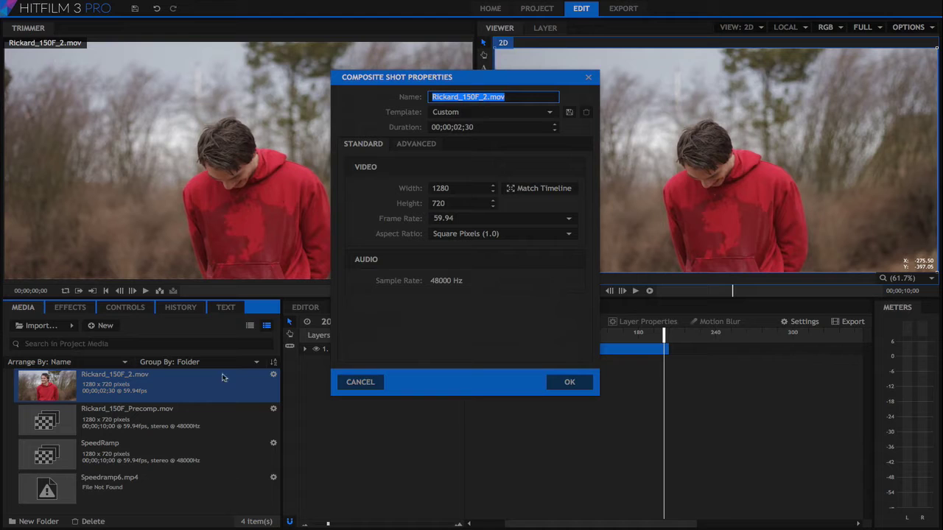
left_click(570, 383)
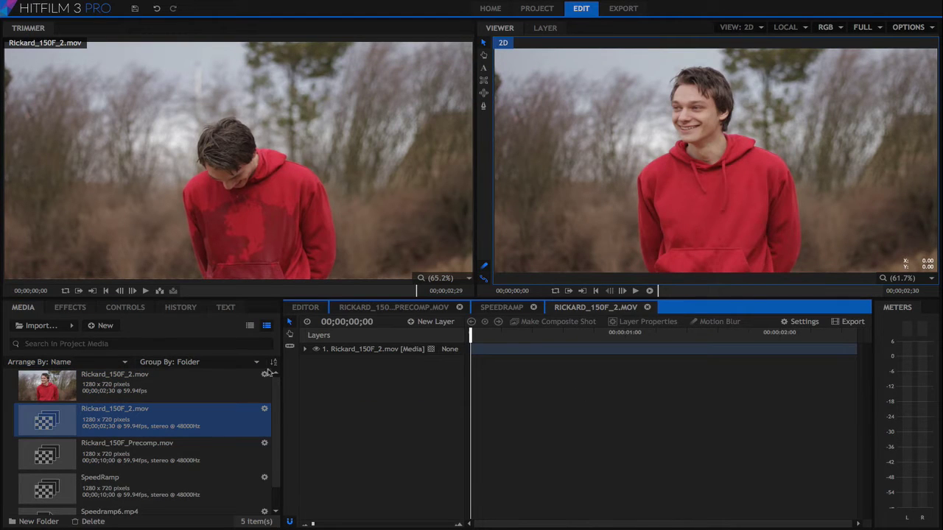
Apply Twixtor to the Rickard_150F_2.mov layer in the new composite
left_click(70, 308)
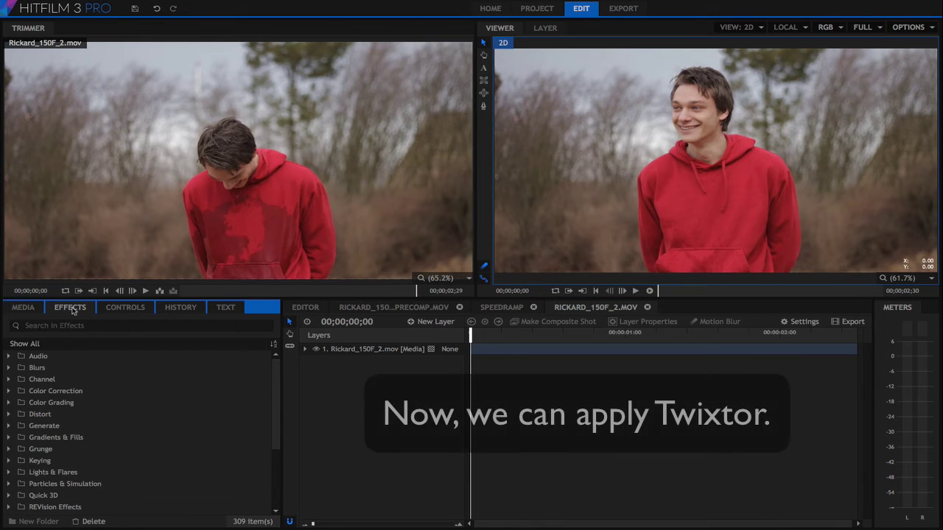
type("twi")
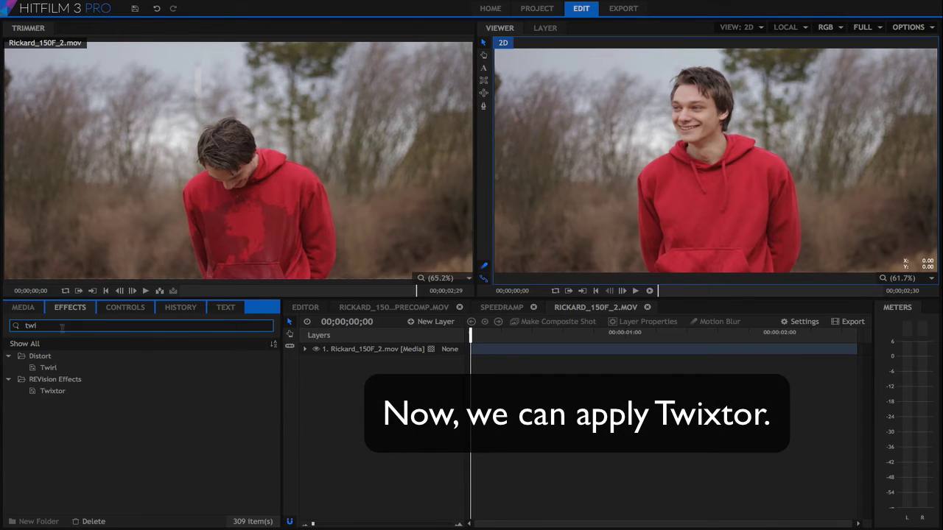
left_click_drag(53, 390, 478, 358)
left_click_drag(477, 358, 412, 350)
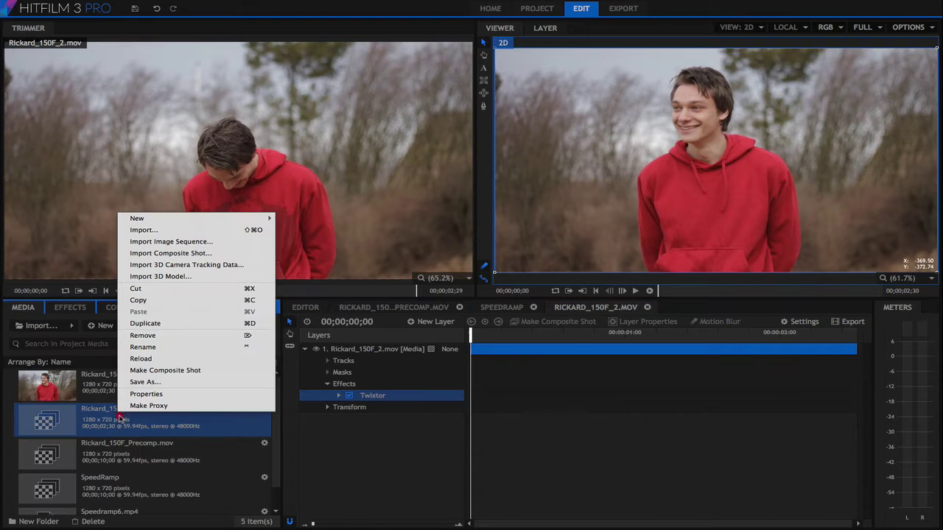
Rename the new composite shot to Speedup
left_click(155, 346)
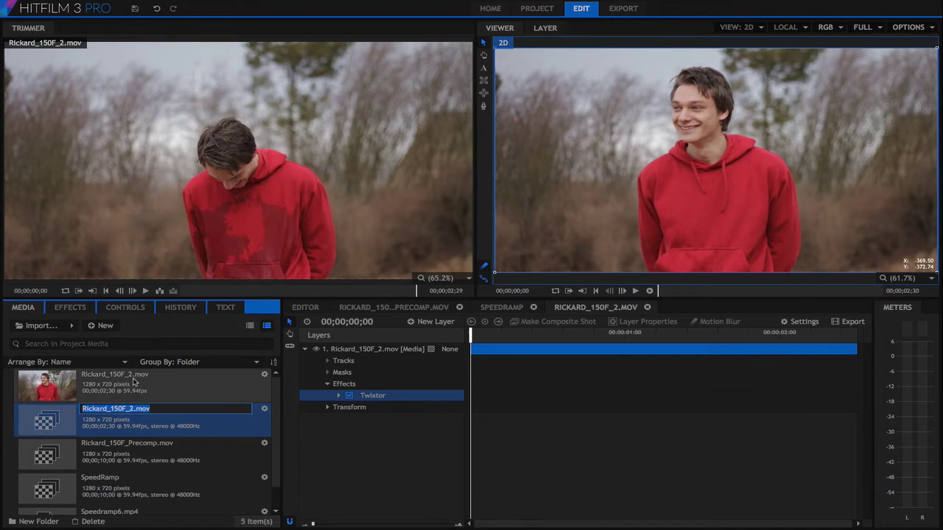
type("Speedup")
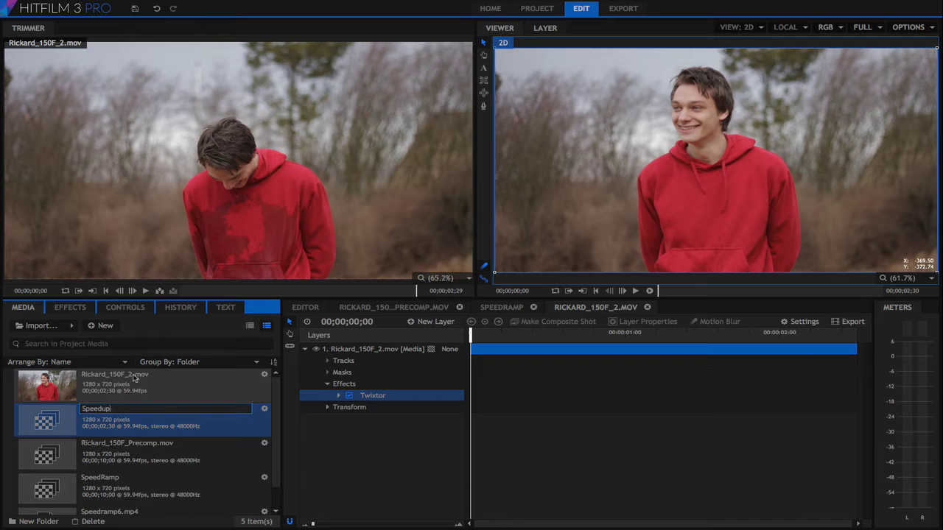
key("Return")
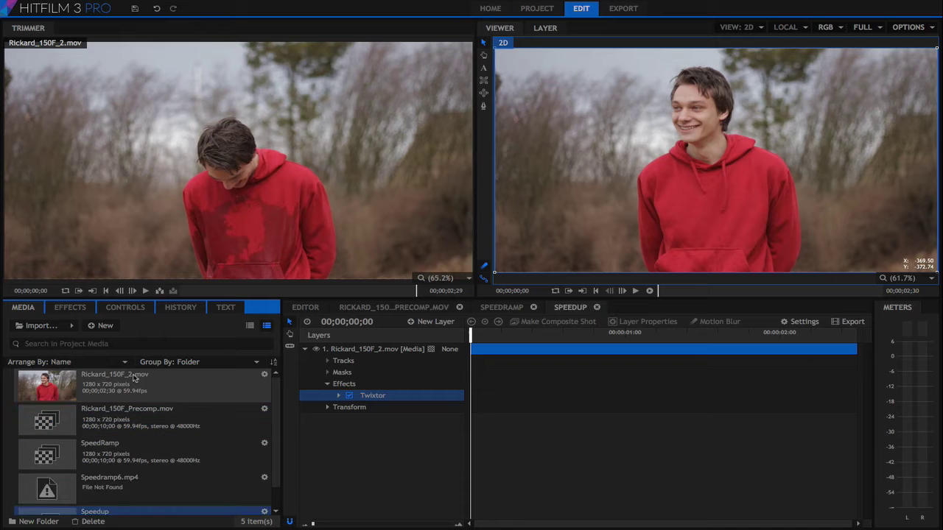
Set the Twixtor Speed to 300%
left_click(125, 307)
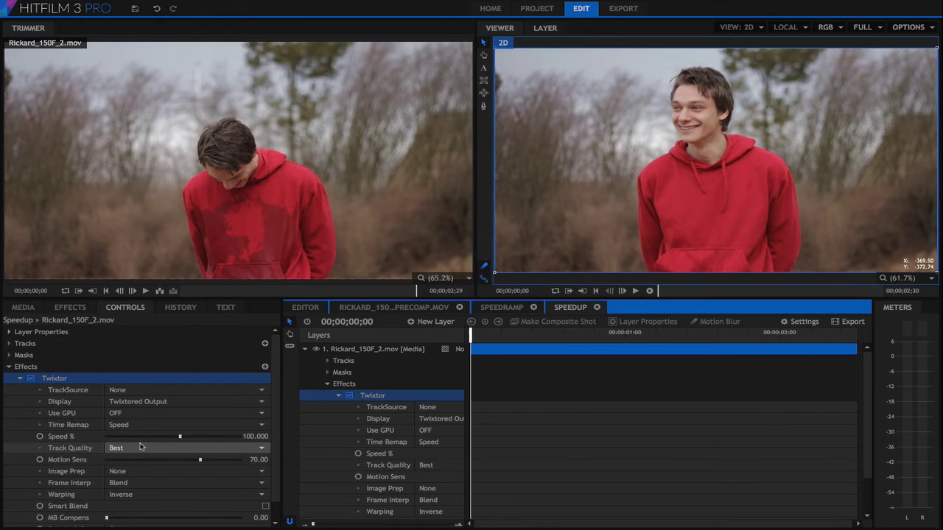
left_click(257, 436)
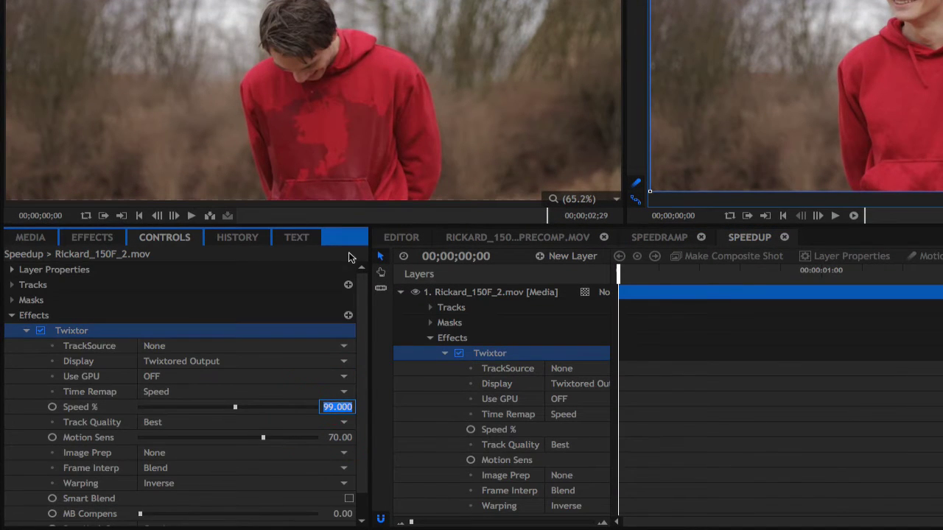
type("300")
key("Return")
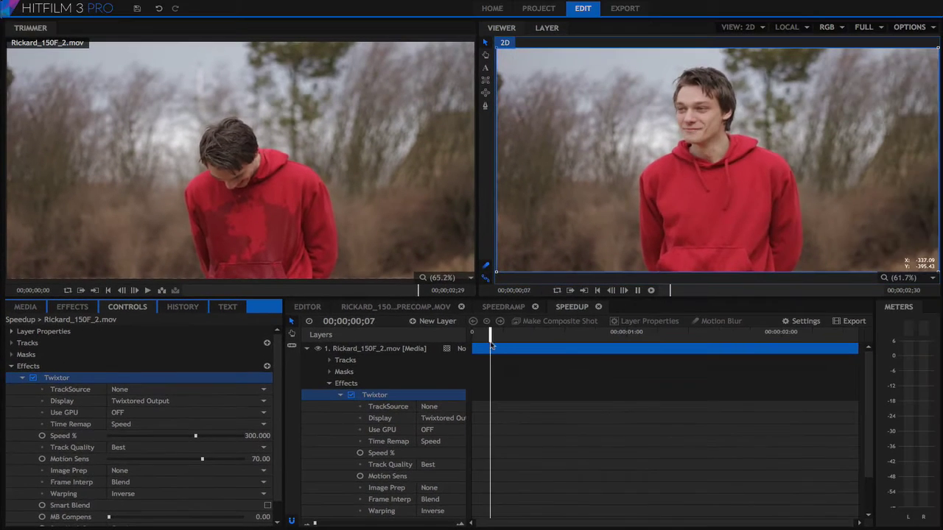
Play the Speedup composite and scrub forward and back to review it
key("space")
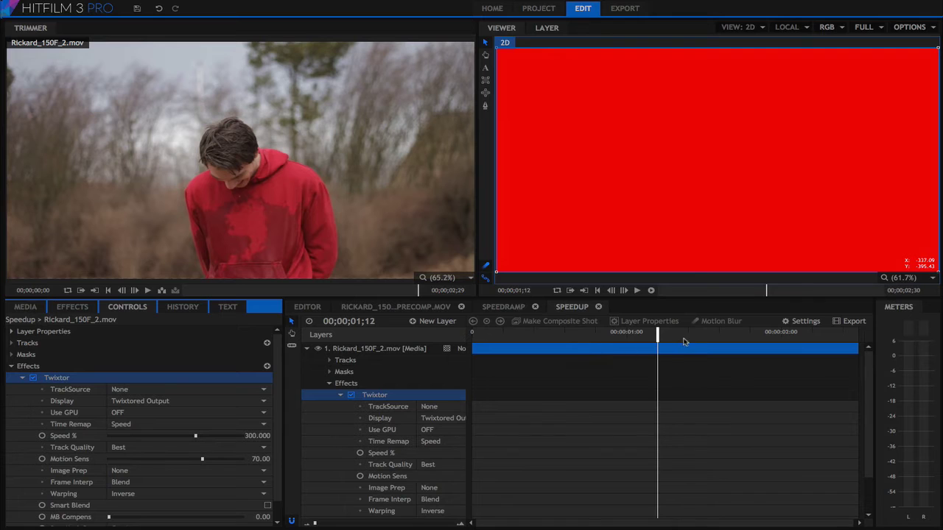
left_click_drag(657, 335, 804, 335)
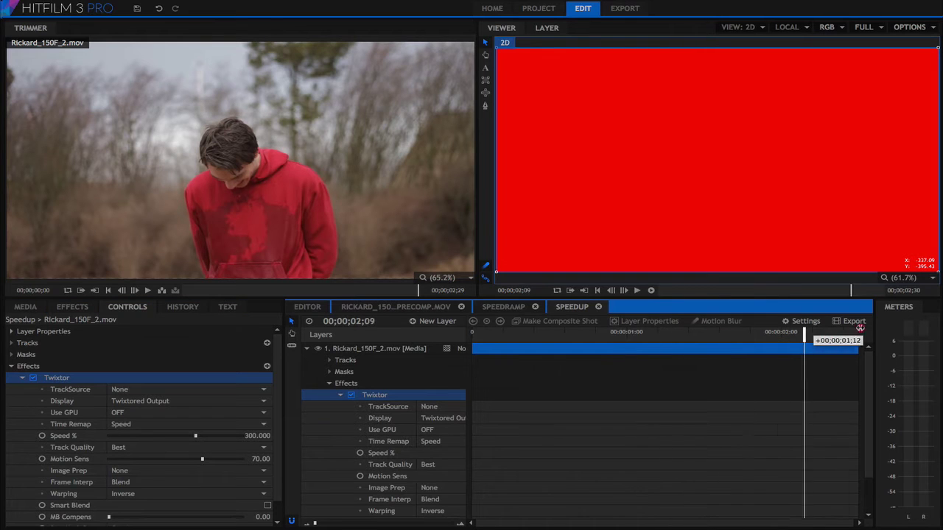
left_click_drag(859, 327, 568, 333)
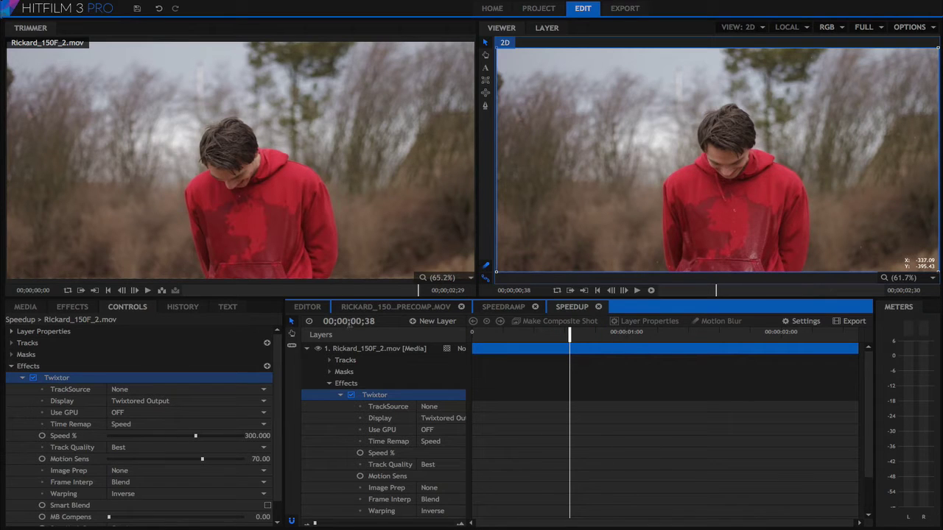
Display the Speedup timeline in frames, move to frame 49 and trim the clip's end
right_click(350, 323)
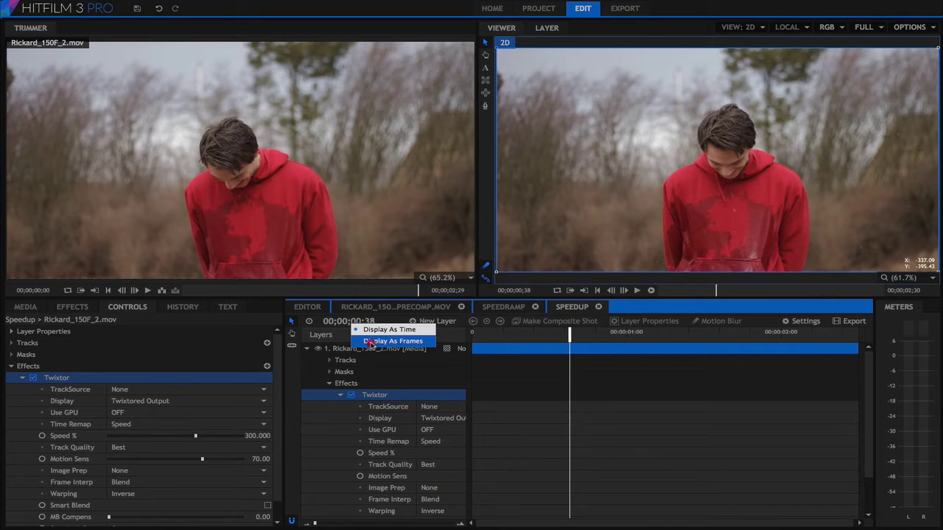
left_click(372, 342)
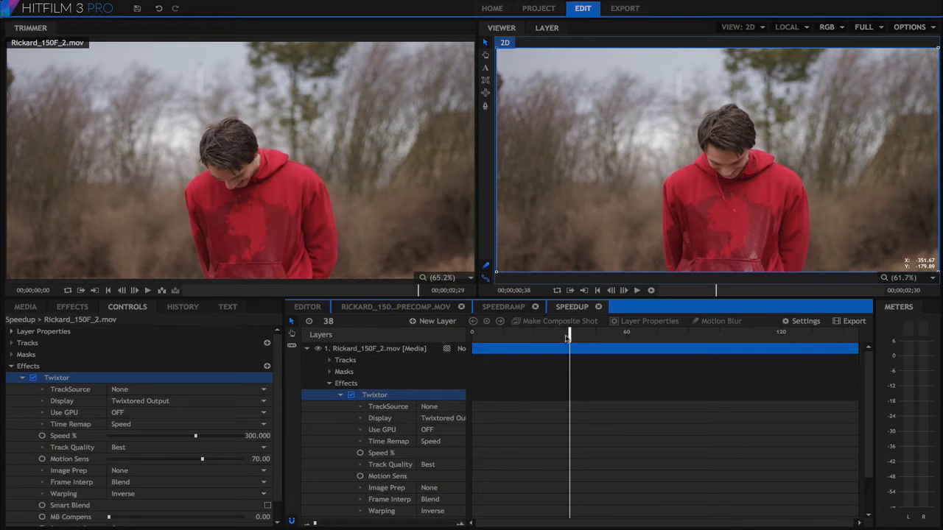
left_click_drag(569, 335, 597, 335)
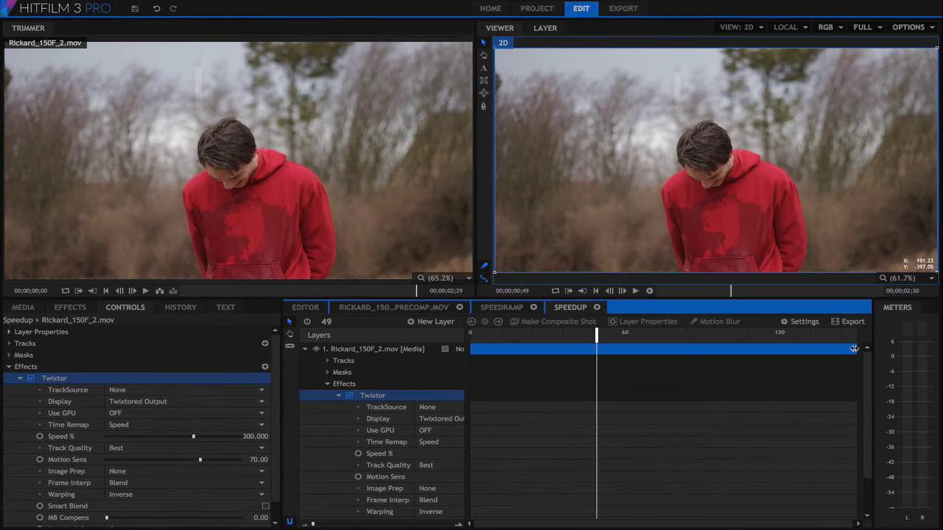
left_click_drag(851, 349, 599, 355)
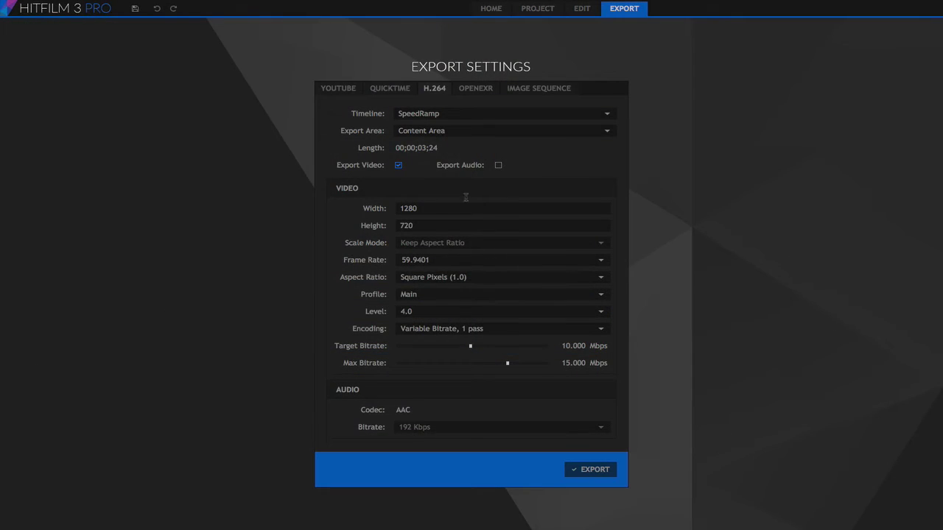
Choose the 49-frame Speedup timeline in the H.264 export settings and export it
left_click(513, 115)
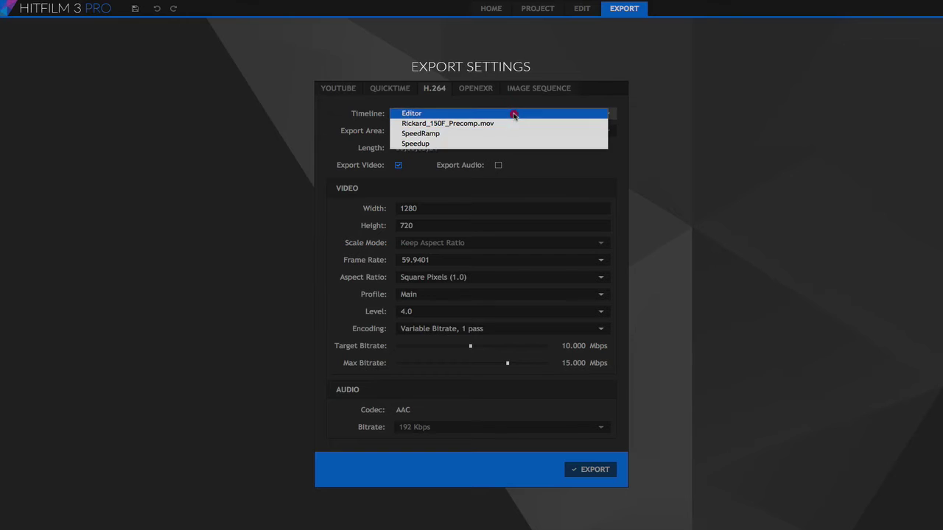
left_click(499, 144)
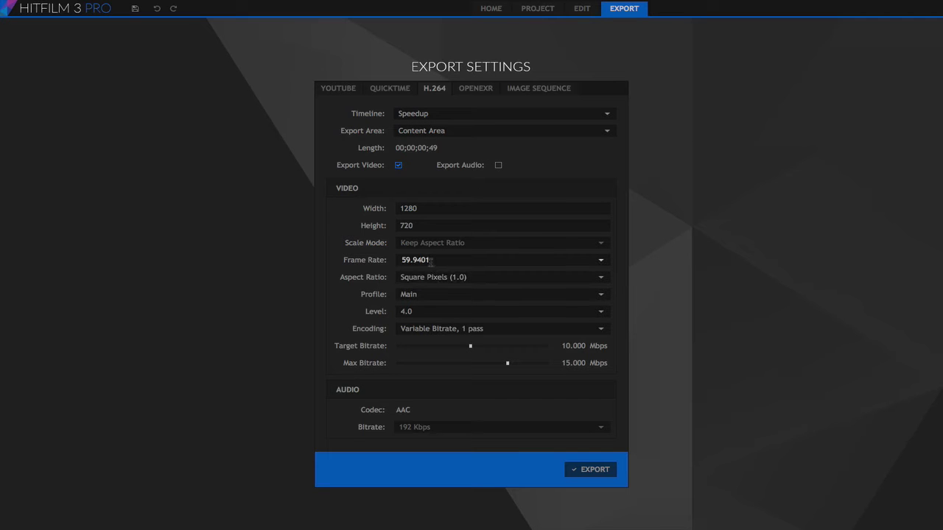
left_click(607, 471)
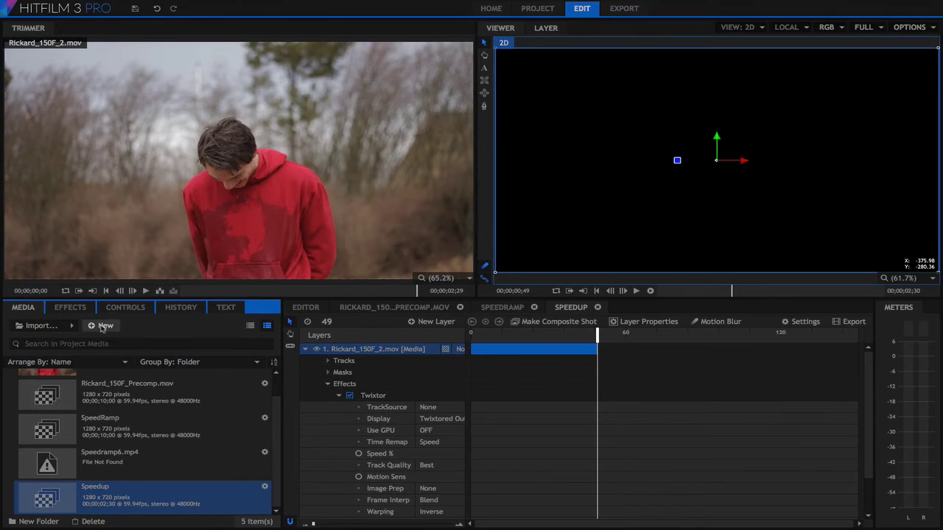
Import speedup3.mp4 into the Media panel and play it in the Trimmer
left_click(36, 325)
double_click(416, 234)
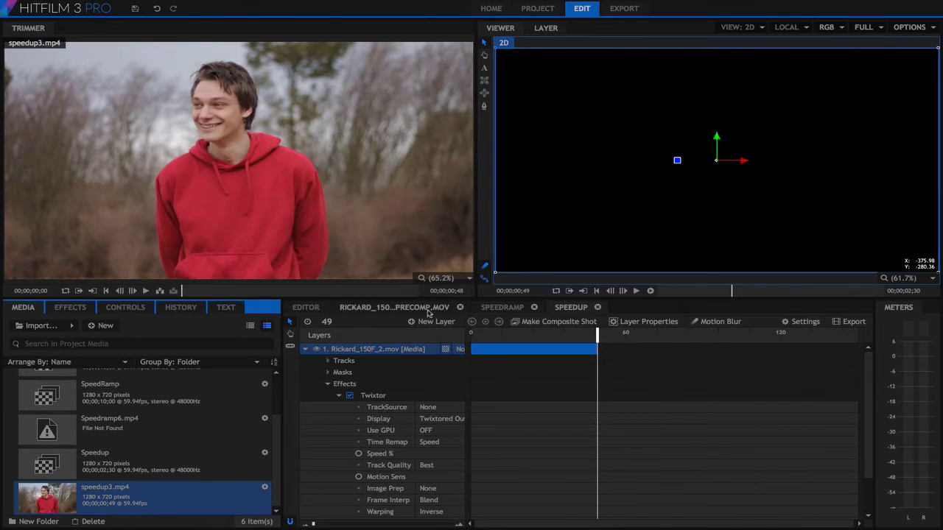
left_click(145, 291)
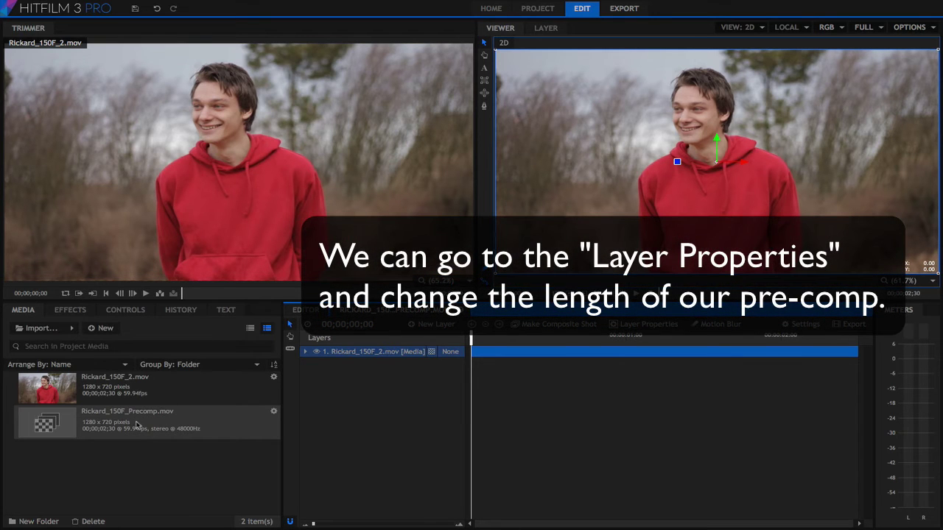
Set the Rickard_150F_Precomp.mov duration to 10 seconds (00;00;10;00) in its Properties
right_click(137, 427)
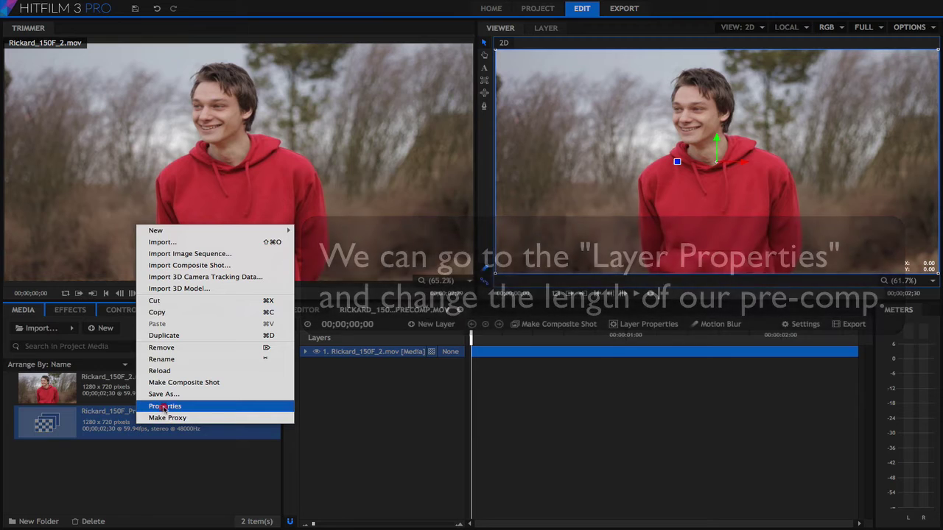
left_click(164, 406)
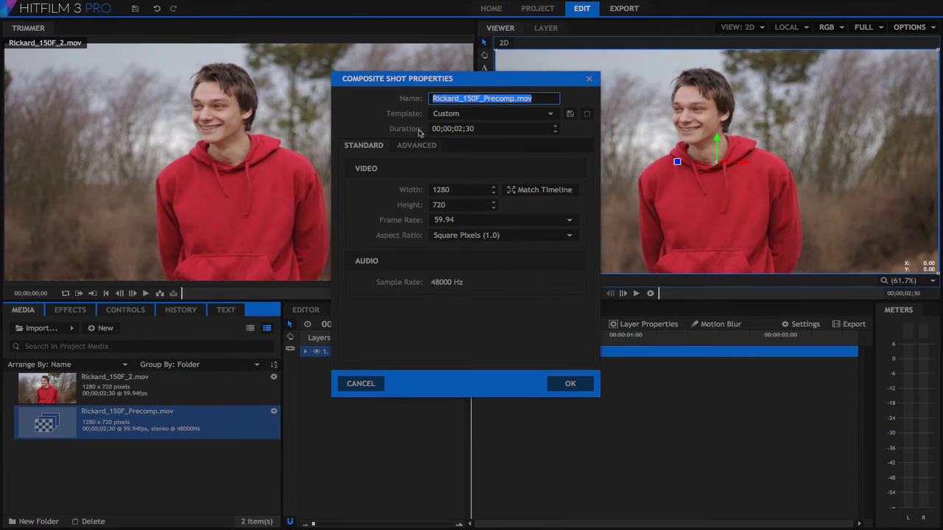
left_click(478, 128)
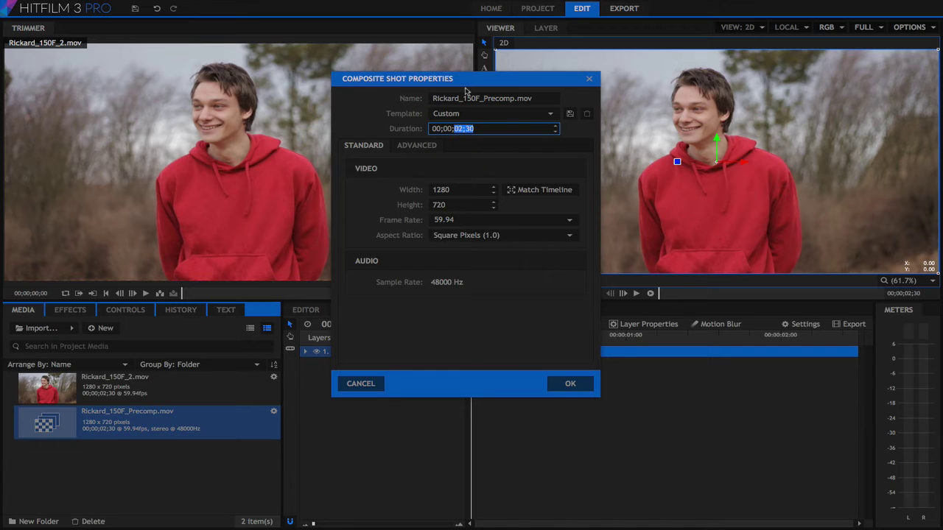
type("10")
Make a new composite shot named SpeedRamp from the precomp
right_click(142, 424)
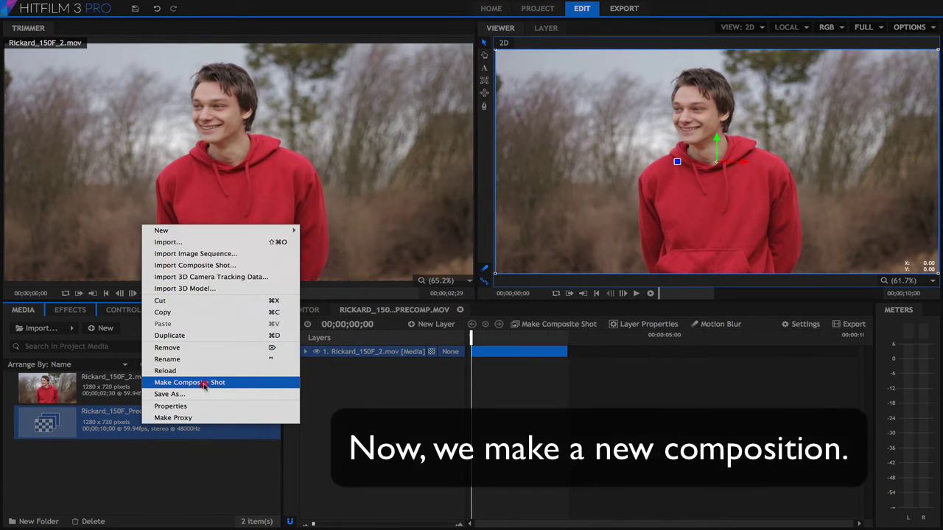
left_click(204, 383)
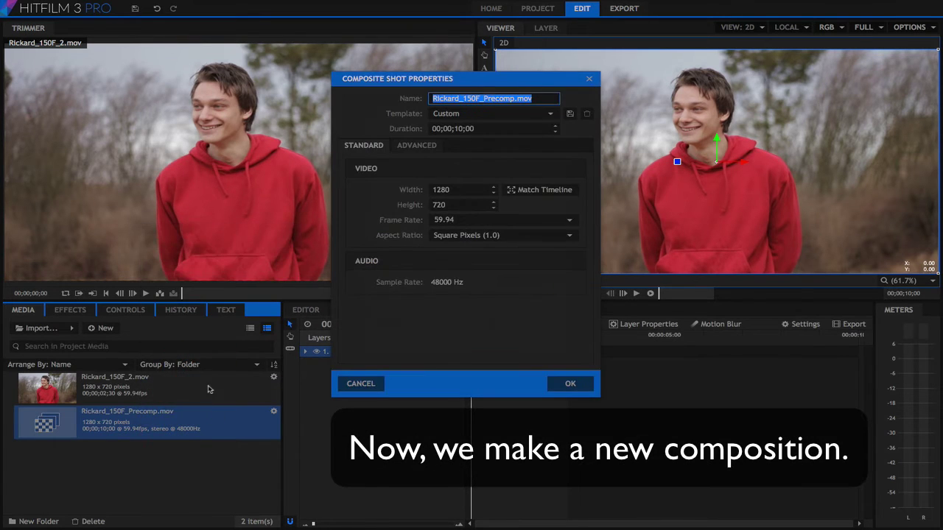
type("SpeedRamp")
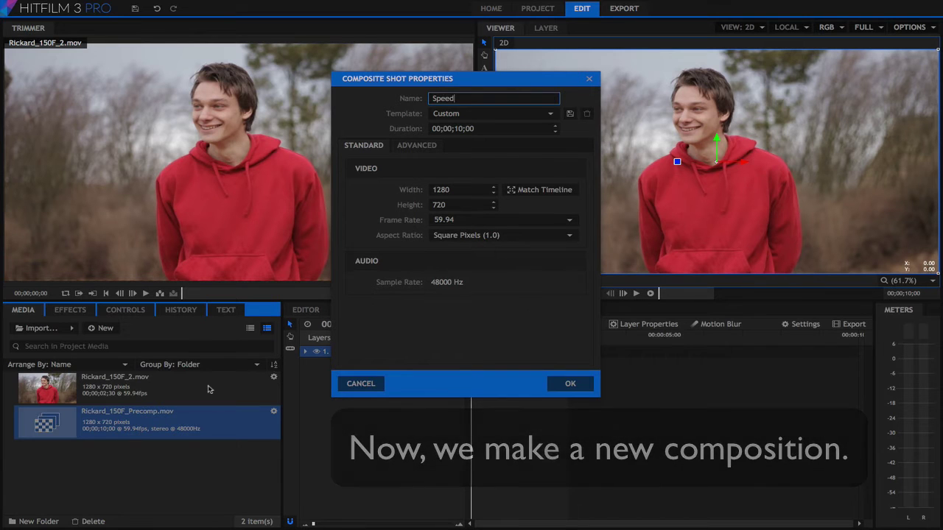
left_click(570, 383)
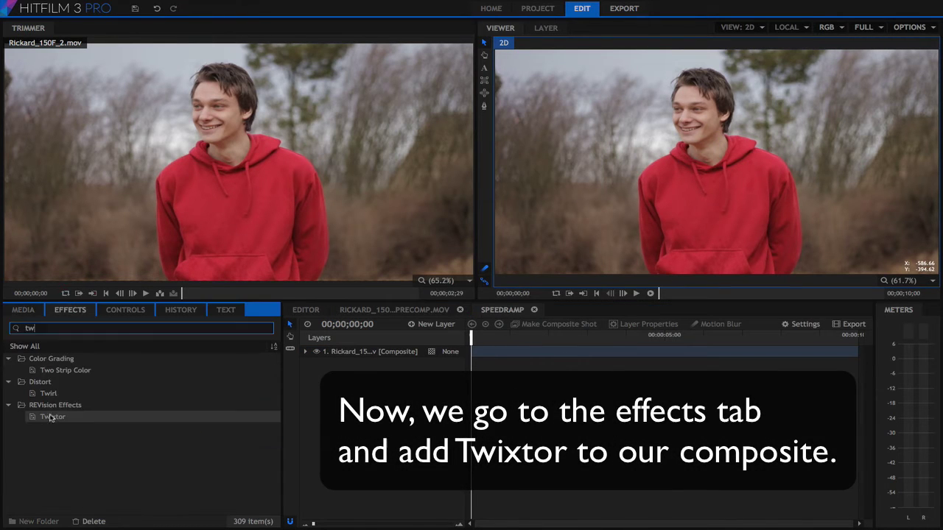
Apply Twixtor to the precomp layer in SpeedRamp and show its Controls
left_click_drag(52, 417, 412, 378)
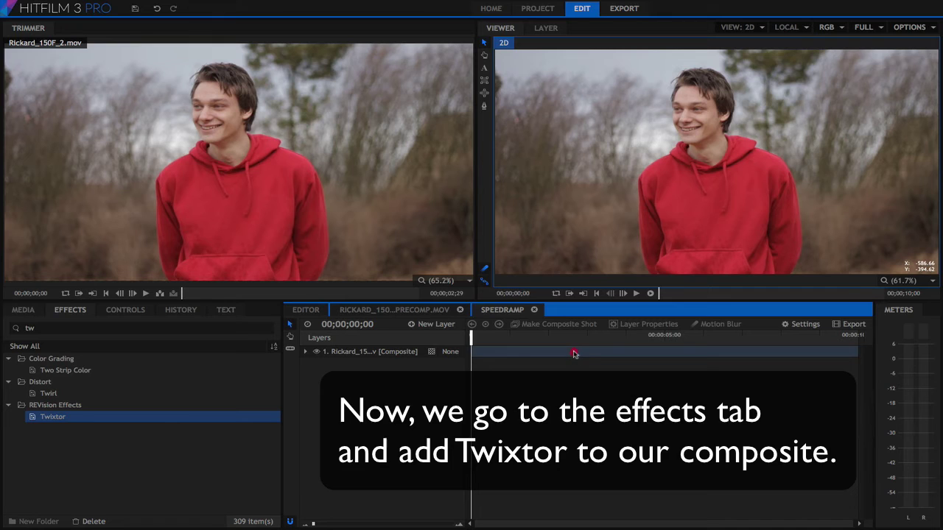
left_click_drag(574, 354, 572, 352)
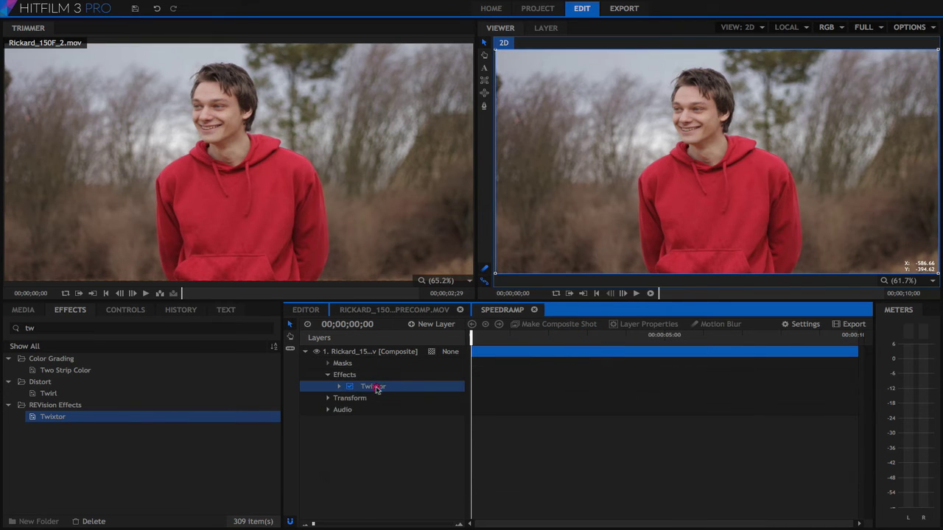
left_click(376, 389)
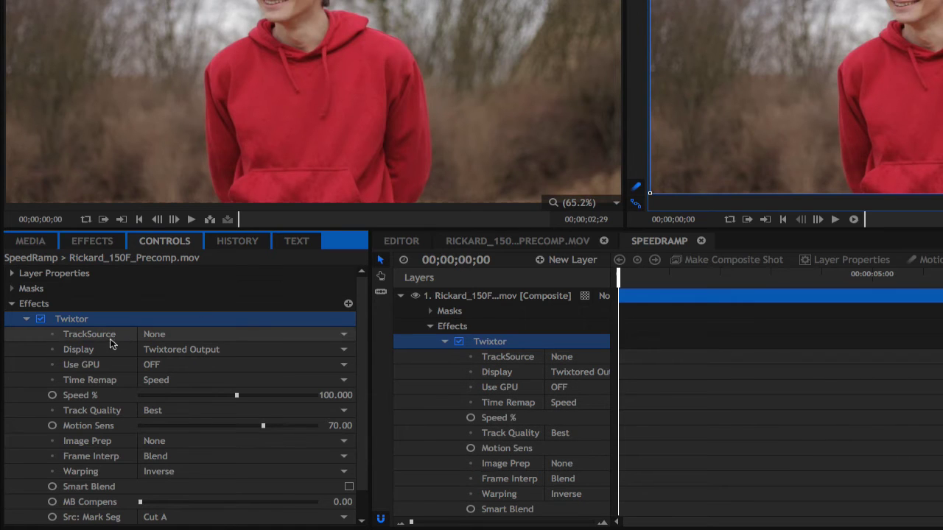
Keep Twixtor's twixtored display, turn Use GPU on, remap by Frame Number, and show timecode in frames
left_click(180, 349)
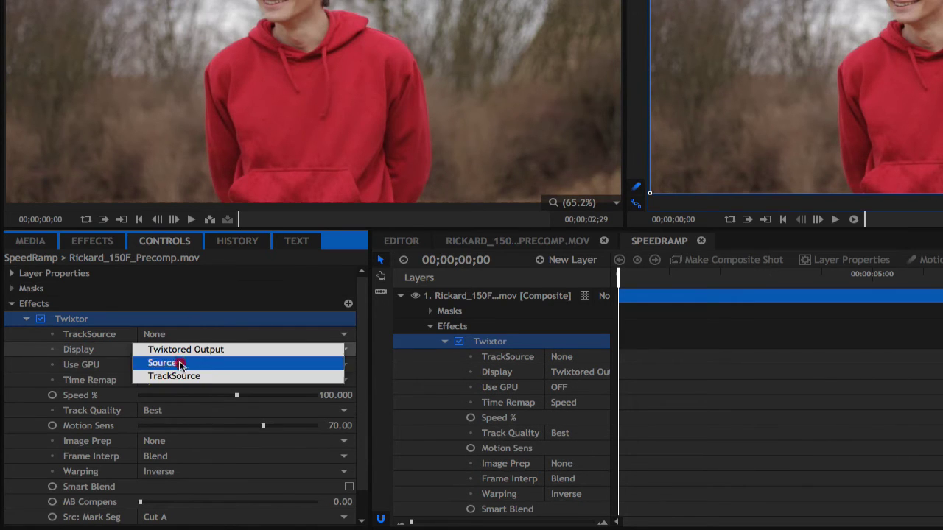
left_click(181, 349)
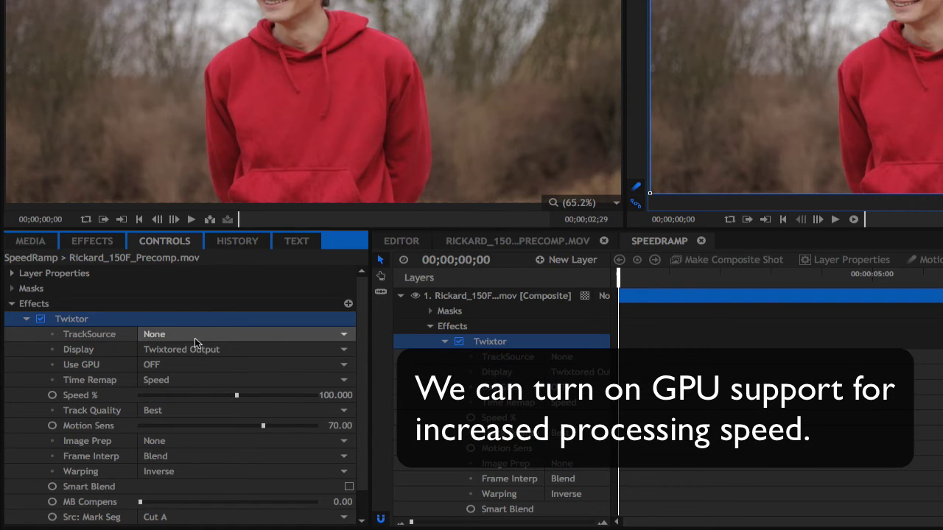
left_click(153, 364)
left_click(158, 380)
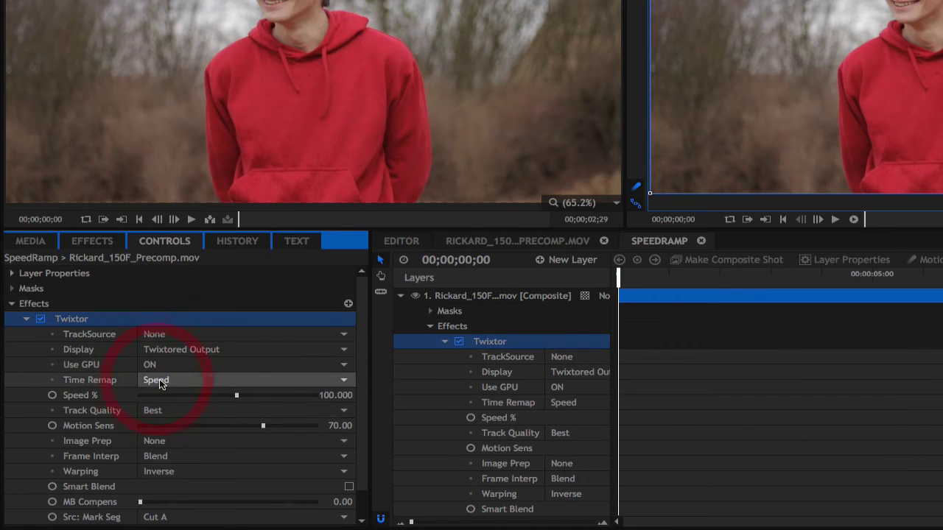
left_click(163, 380)
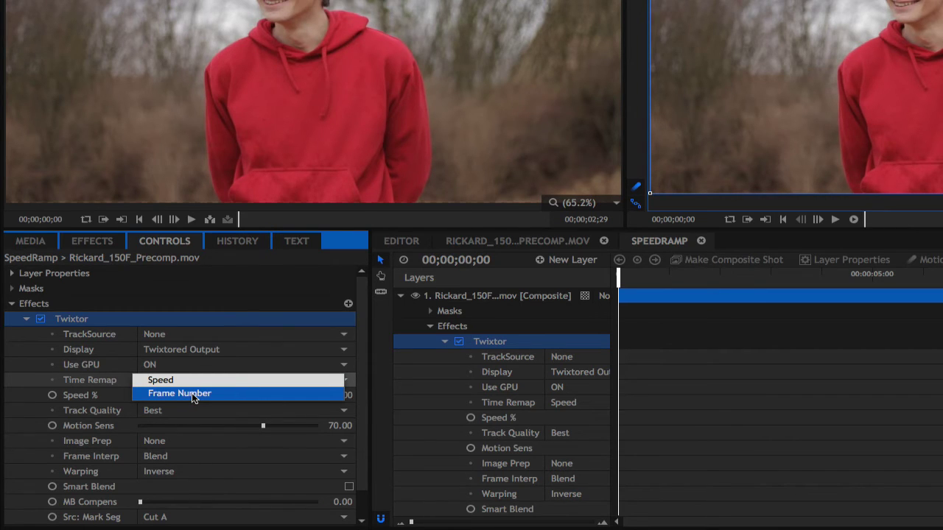
left_click(192, 393)
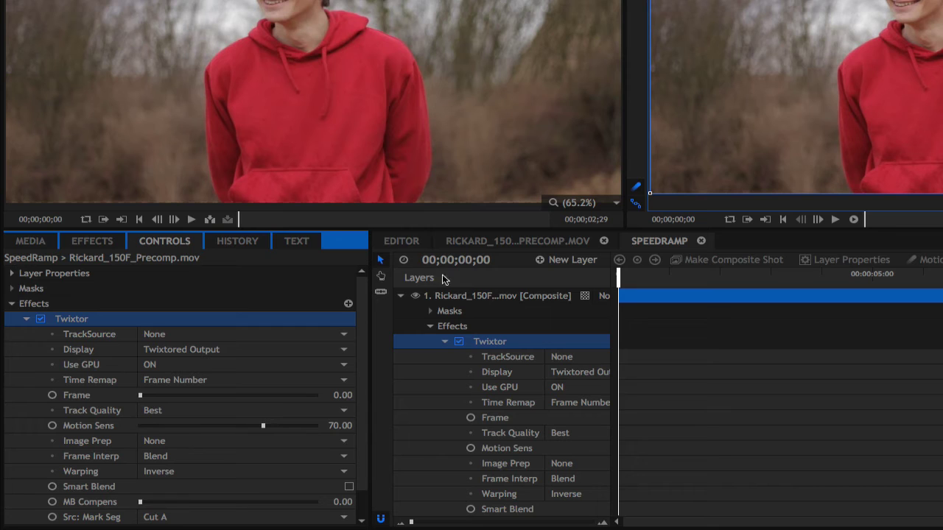
right_click(467, 261)
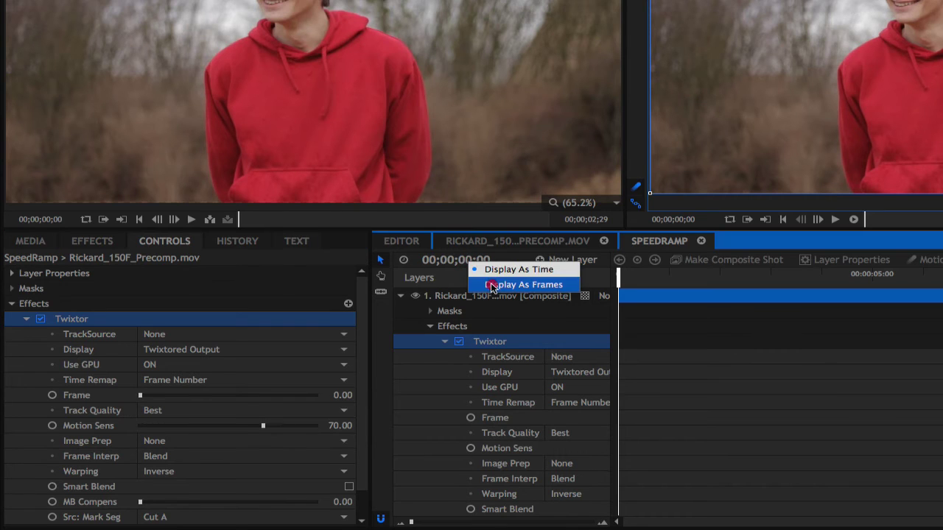
left_click(492, 286)
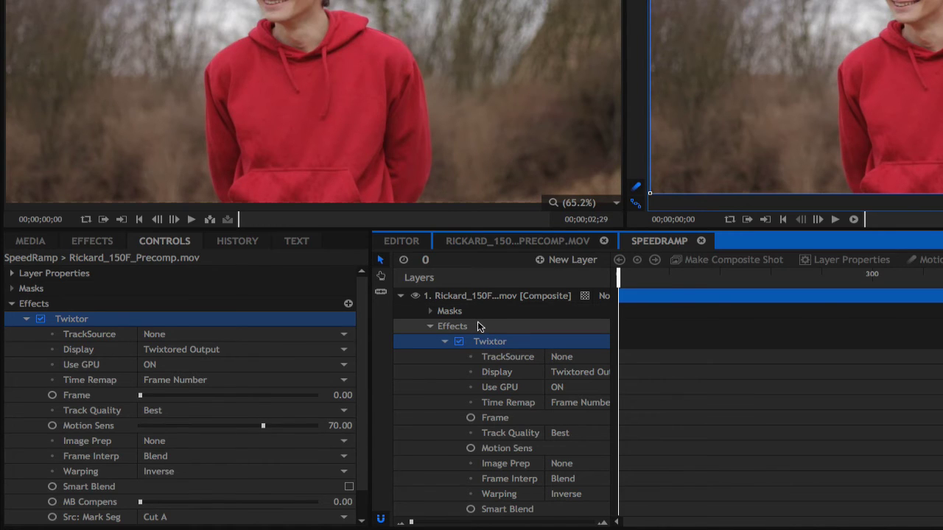
Keyframe Twixtor's Frame value: 0 at start, 76 at frame 86, 90 at 149, 149 at 200
left_click(52, 396)
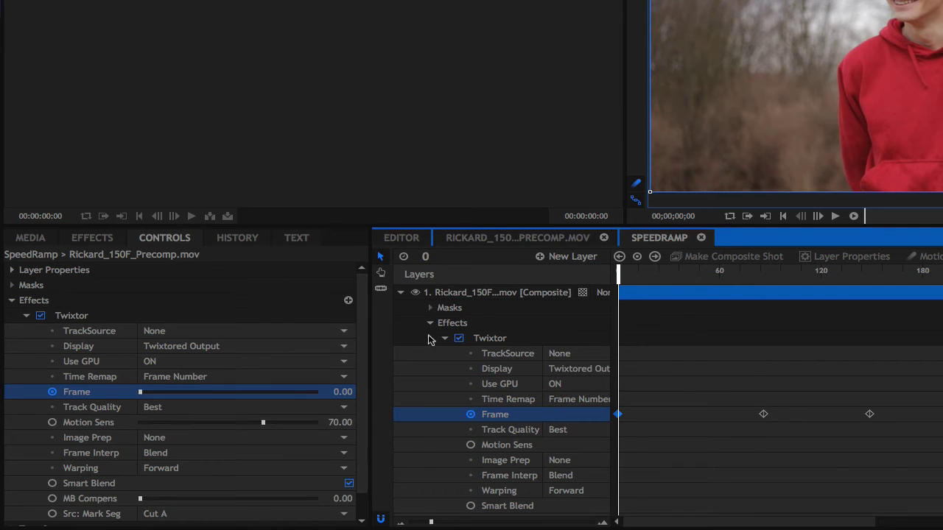
left_click(655, 256)
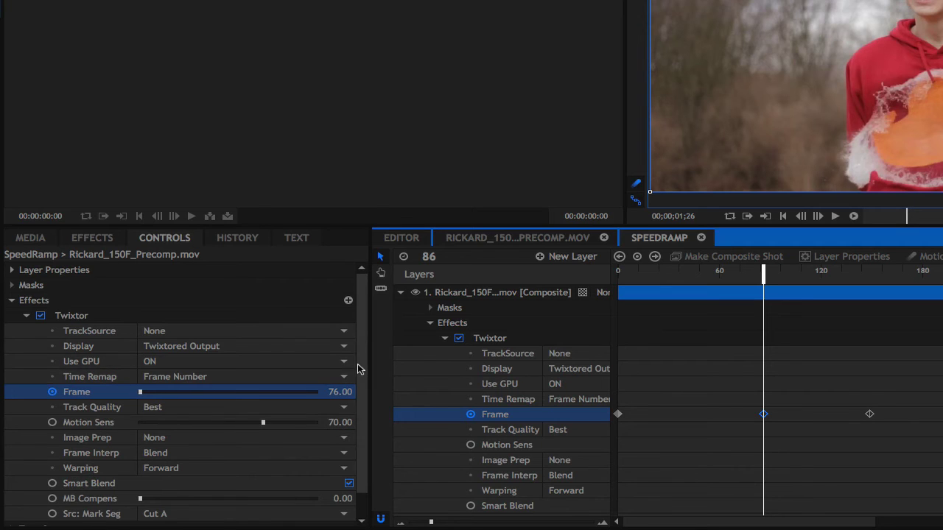
left_click(655, 257)
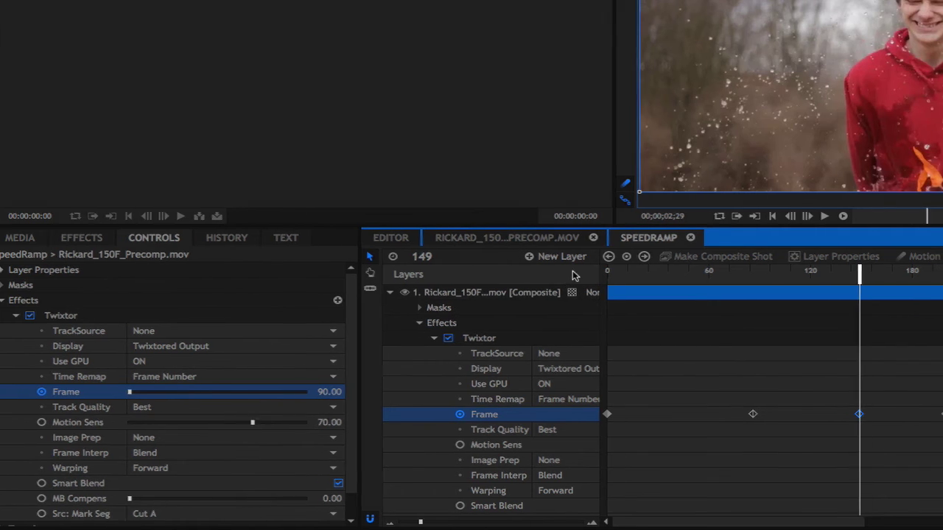
left_click(654, 258)
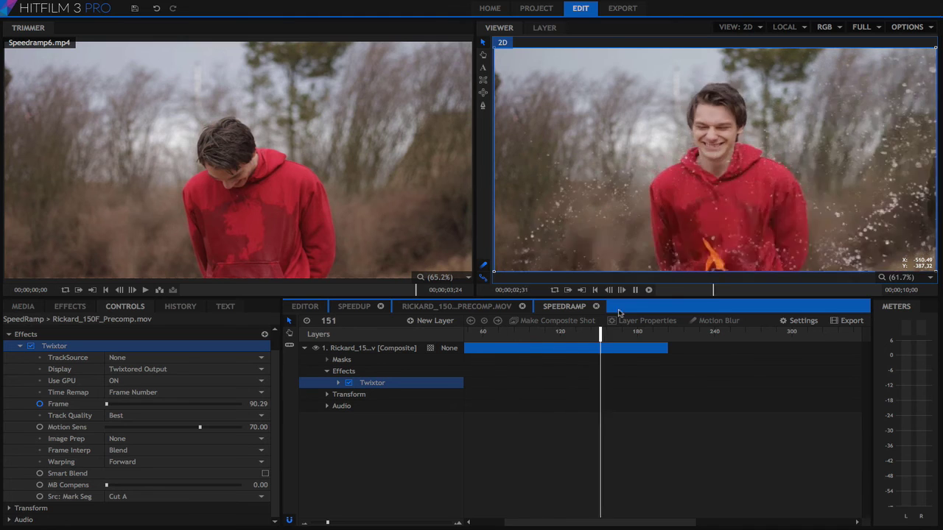
Turn on Twixtor Smart Blend and set the second Frame keyframe's interpolation to Smooth
key("Left")
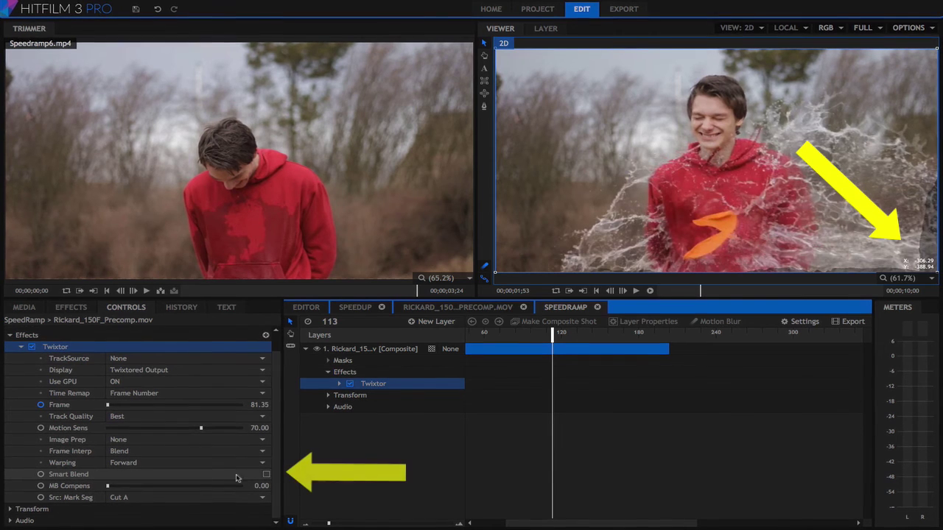
left_click(266, 474)
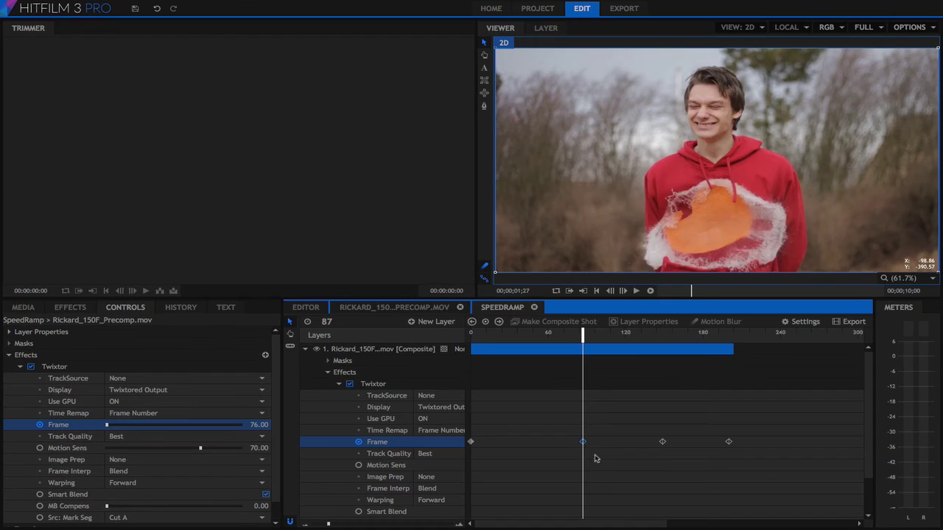
right_click(582, 442)
mouse_move(627, 501)
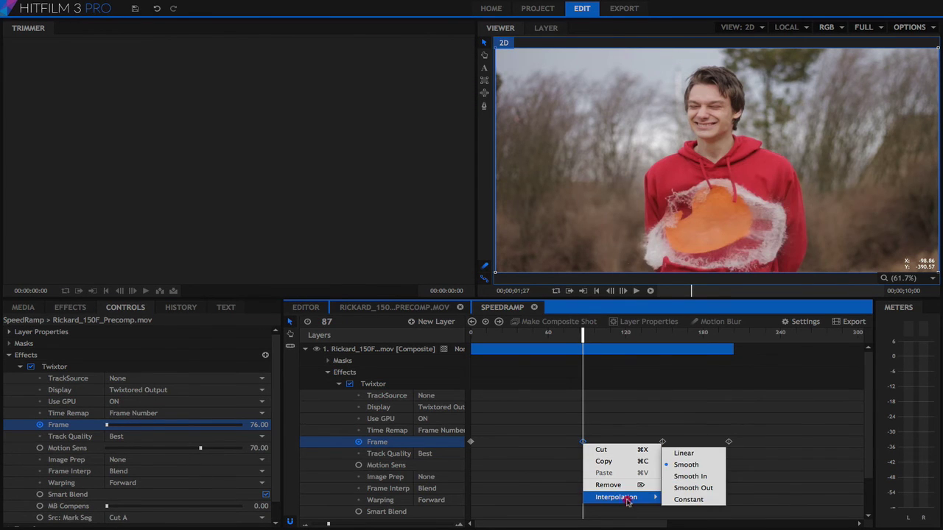
left_click(685, 465)
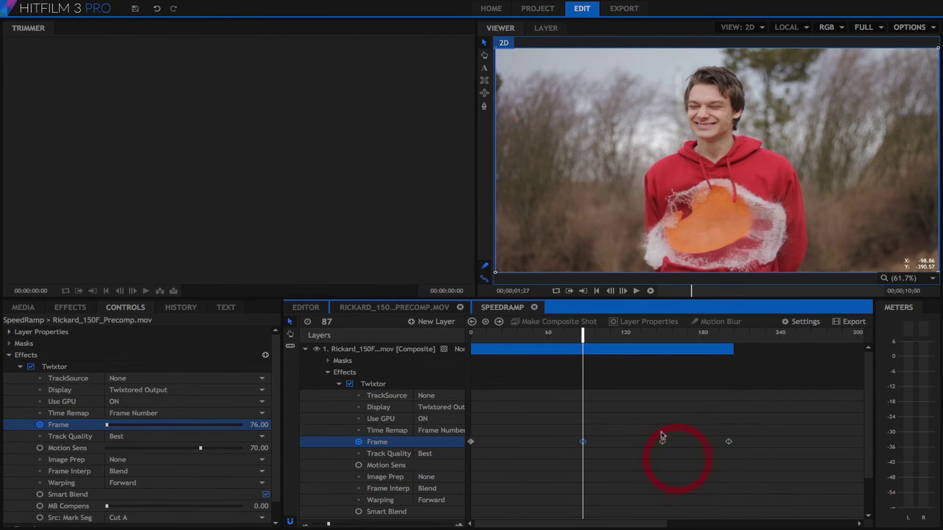
Make the keyframes at 149 and 200 Smooth and trim the layer to end at frame 200
left_click(498, 322)
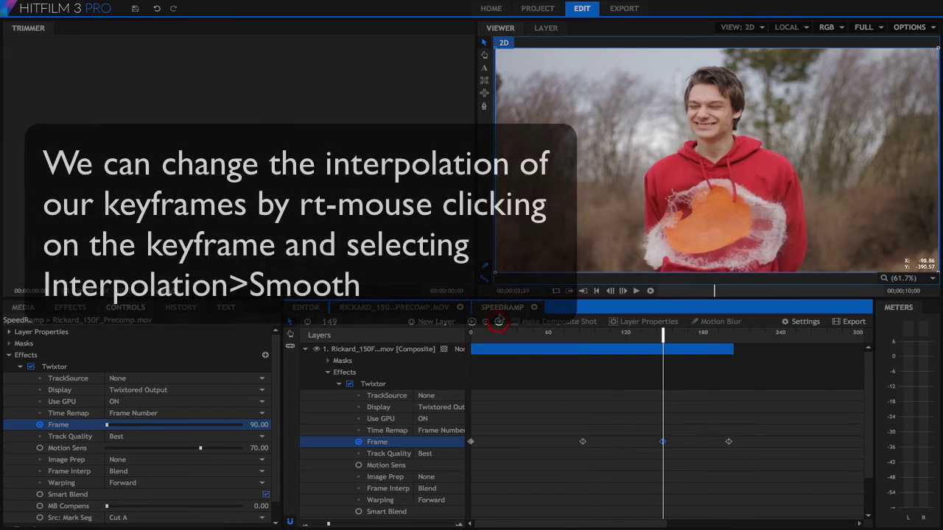
right_click(664, 444)
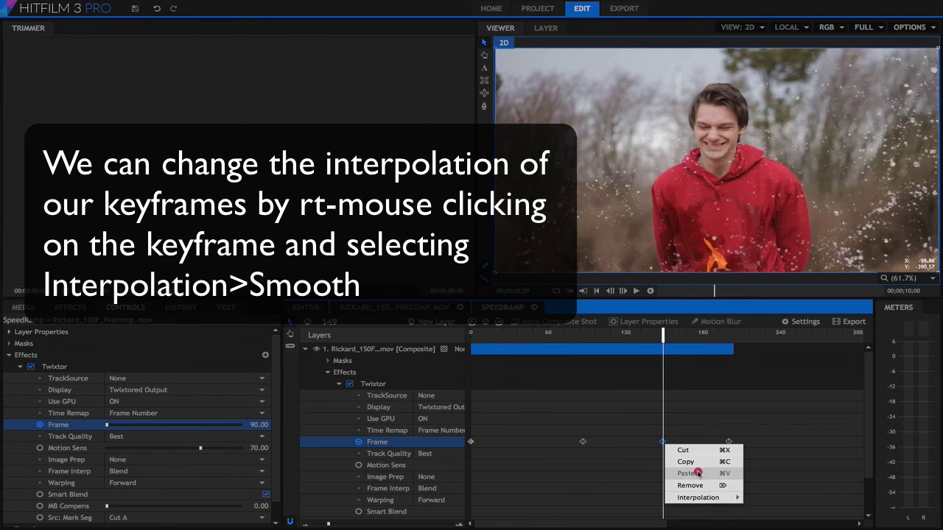
mouse_move(699, 497)
left_click(773, 465)
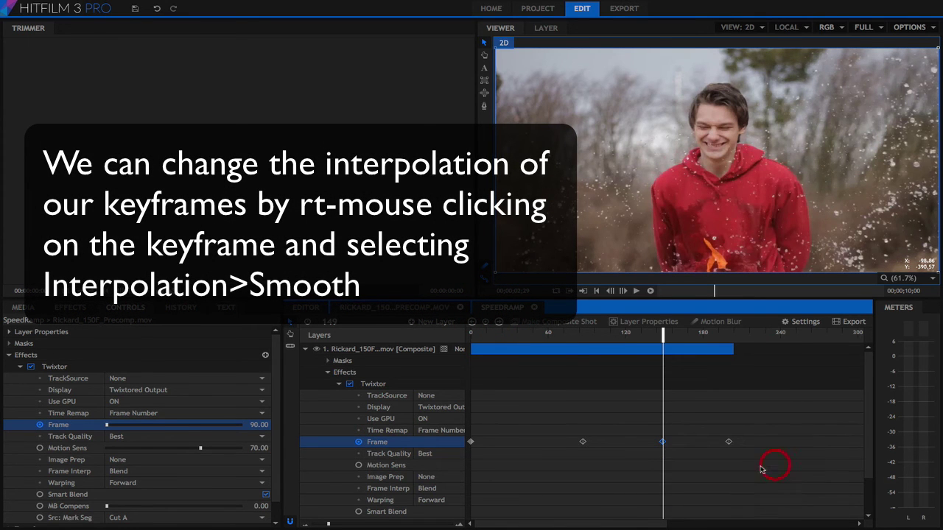
left_click(498, 322)
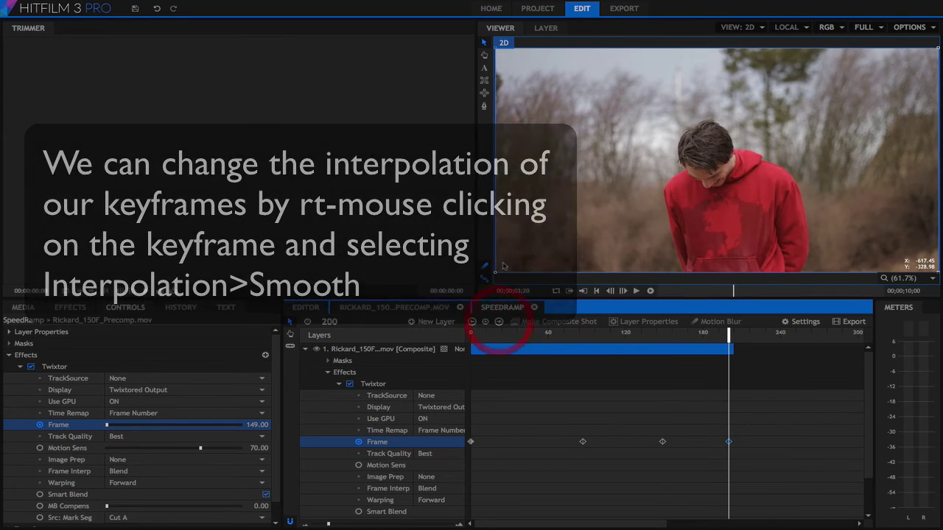
right_click(729, 443)
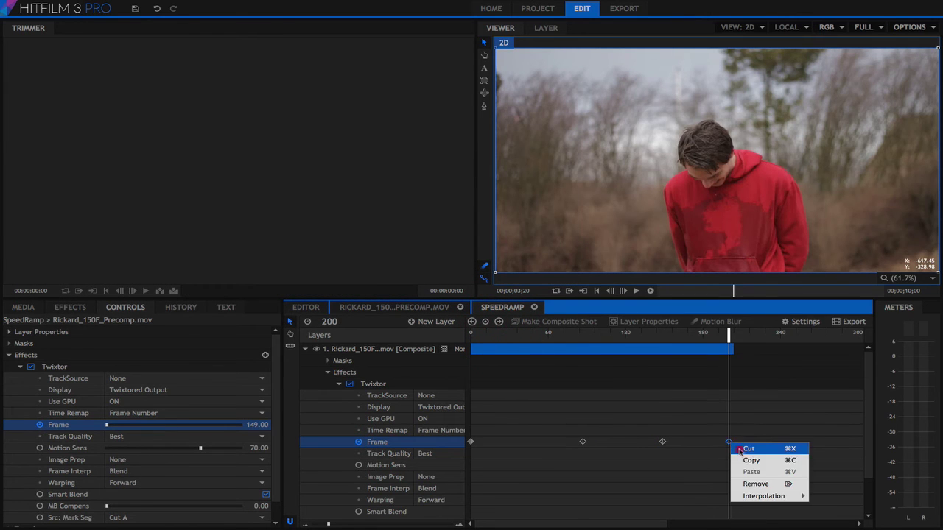
mouse_move(754, 496)
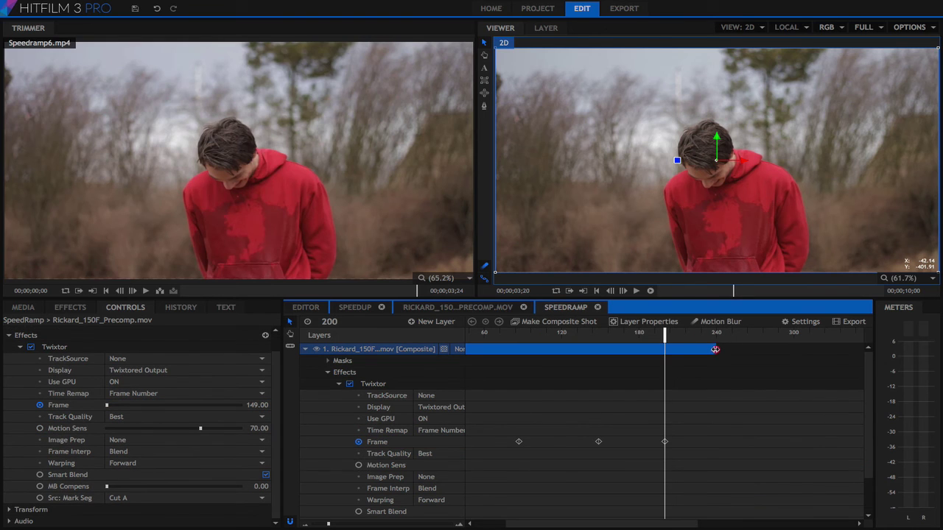
left_click_drag(715, 349, 670, 353)
Export the SpeedRamp timeline's Content Area as H.264
left_click(854, 322)
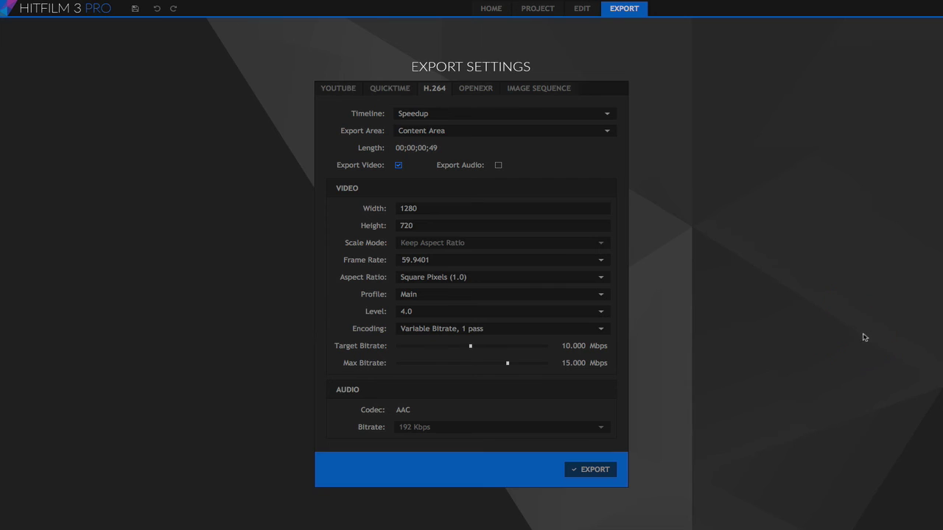
left_click(419, 112)
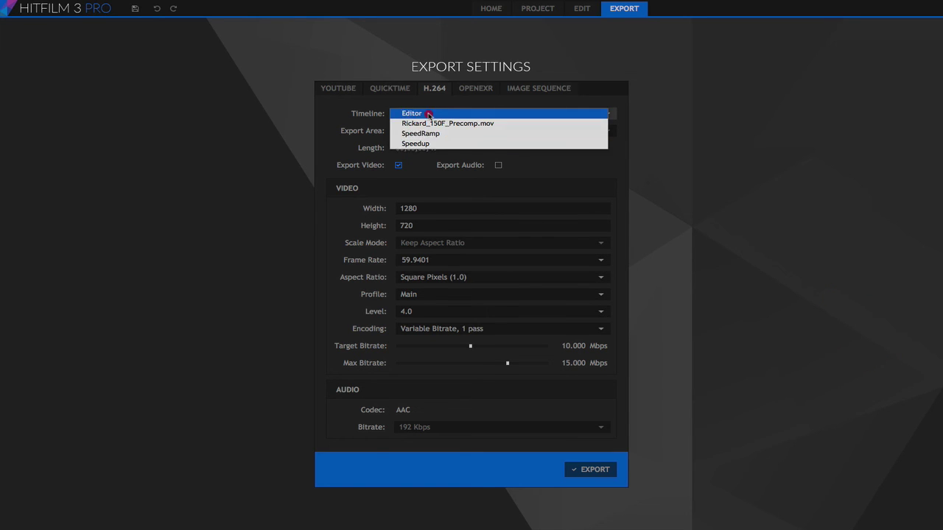
left_click(427, 137)
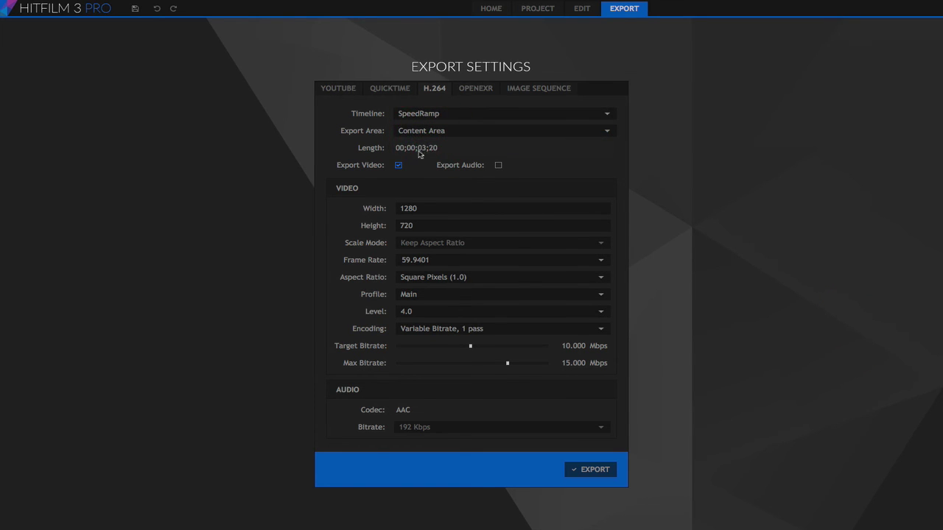
left_click(454, 135)
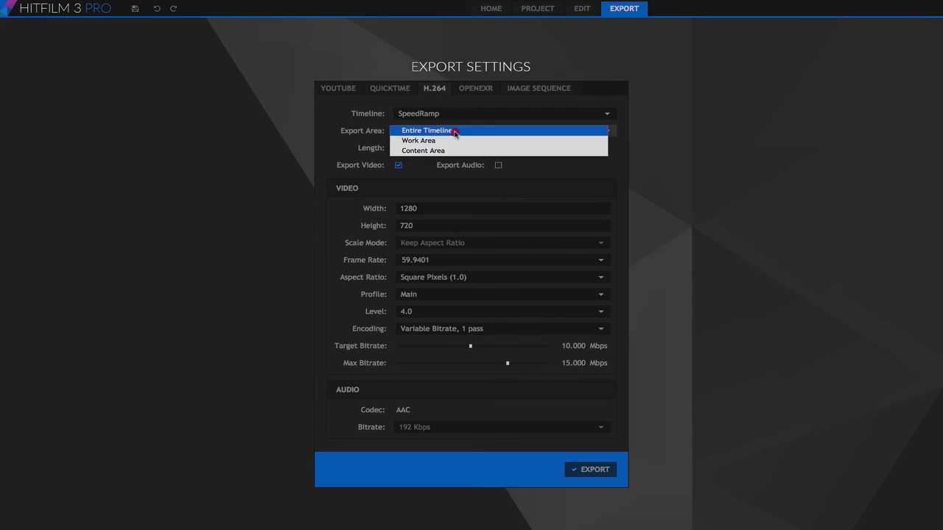
left_click(452, 150)
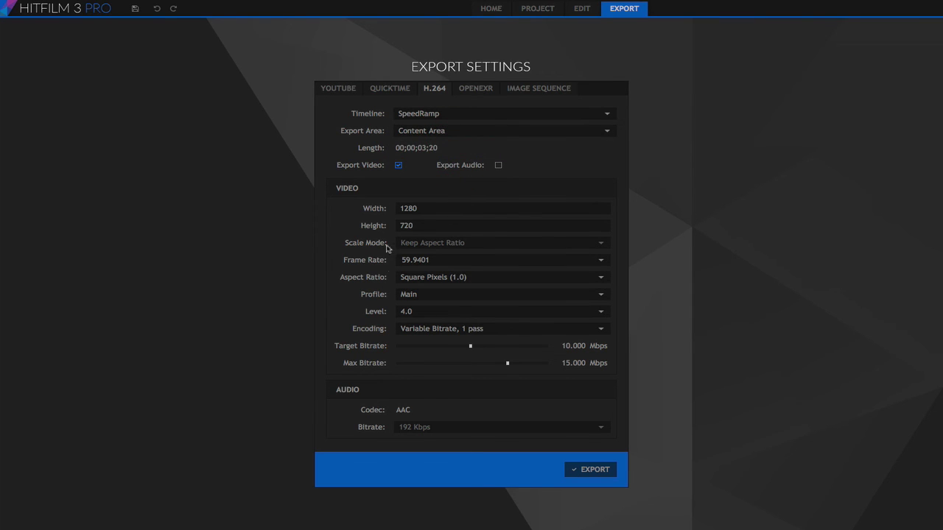
left_click(597, 469)
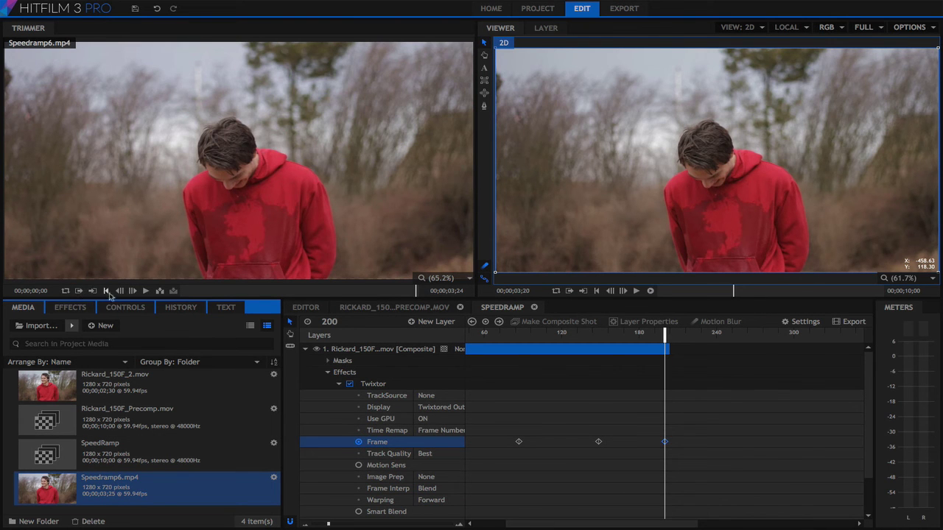
Play Speedramp6.mp4 from its first frame in the Trimmer, then replay it
left_click(107, 291)
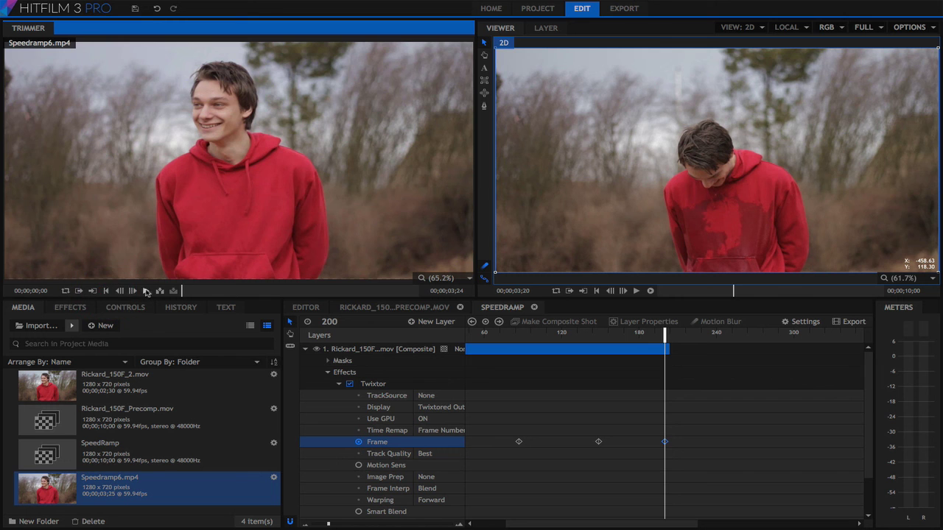
left_click(145, 292)
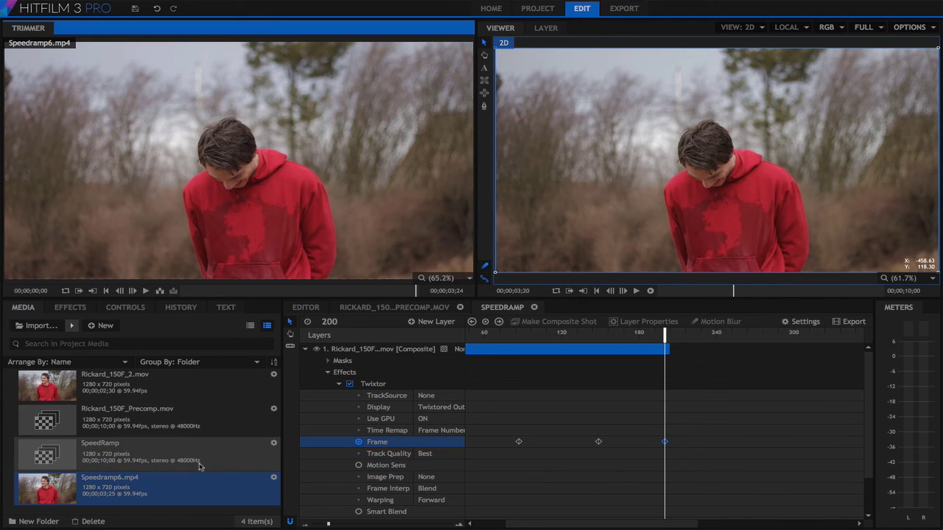
left_click(146, 292)
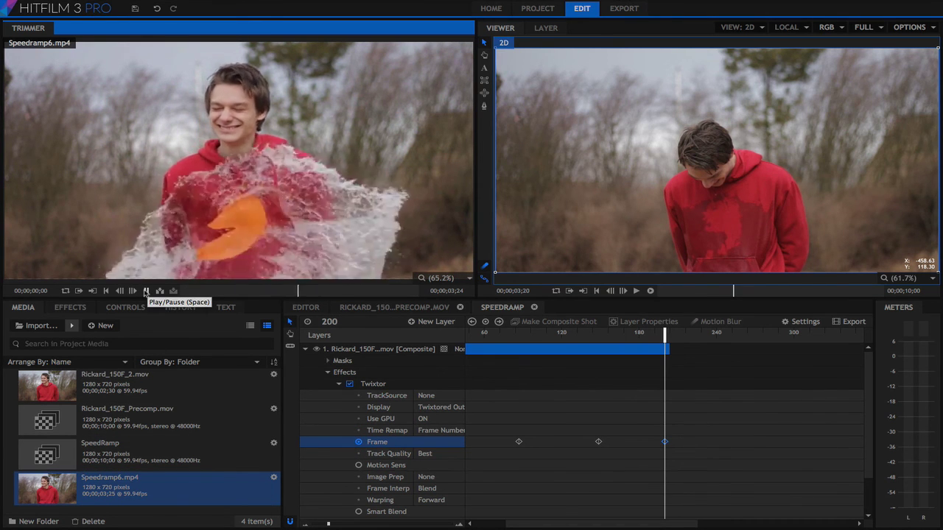